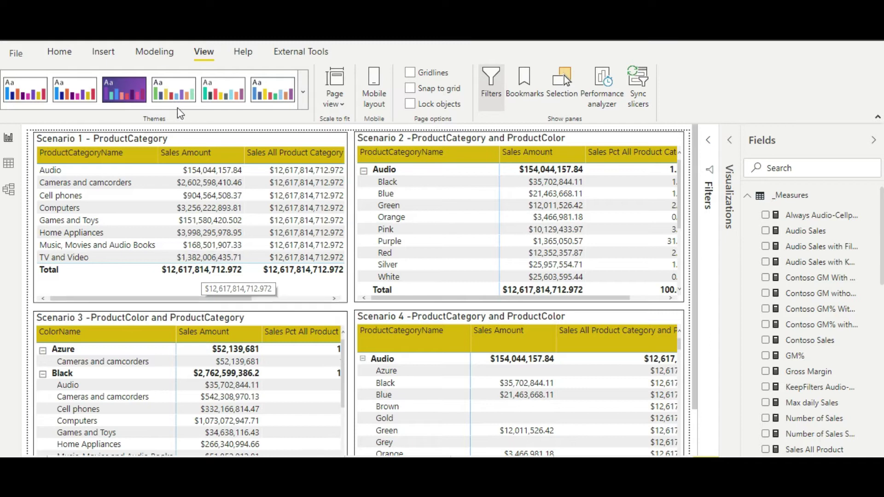
# Select the Scenario 1 table and display the formula of the Sales Amount measure to compare with its category rows.
pyautogui.click(192, 141)
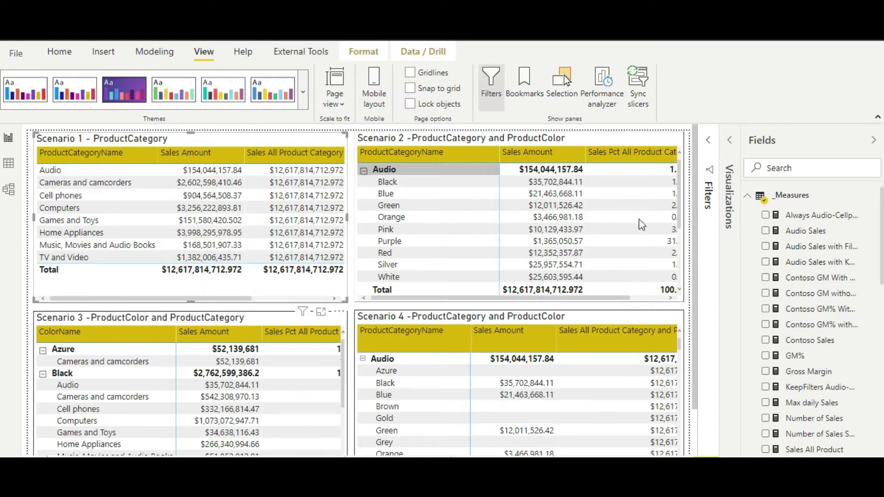
pyautogui.scroll(-5, 793, 306)
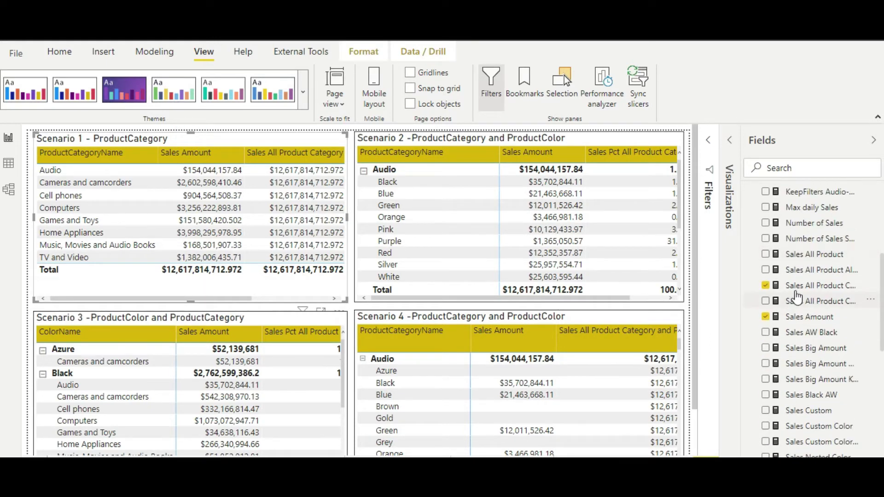
pyautogui.click(805, 318)
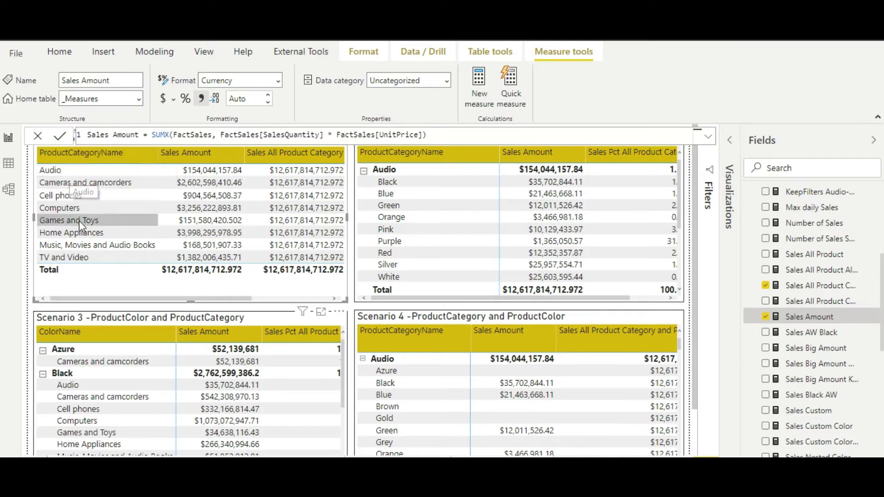
pyautogui.moveTo(88, 302)
pyautogui.mouseDown()
pyautogui.moveTo(171, 302)
pyautogui.moveTo(71, 299)
pyautogui.mouseUp()
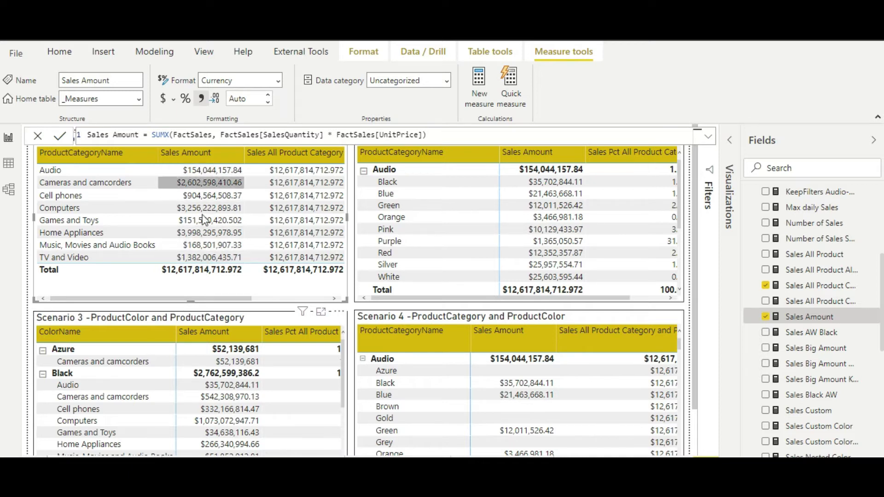
pyautogui.moveTo(202, 299); pyautogui.dragTo(177, 298)
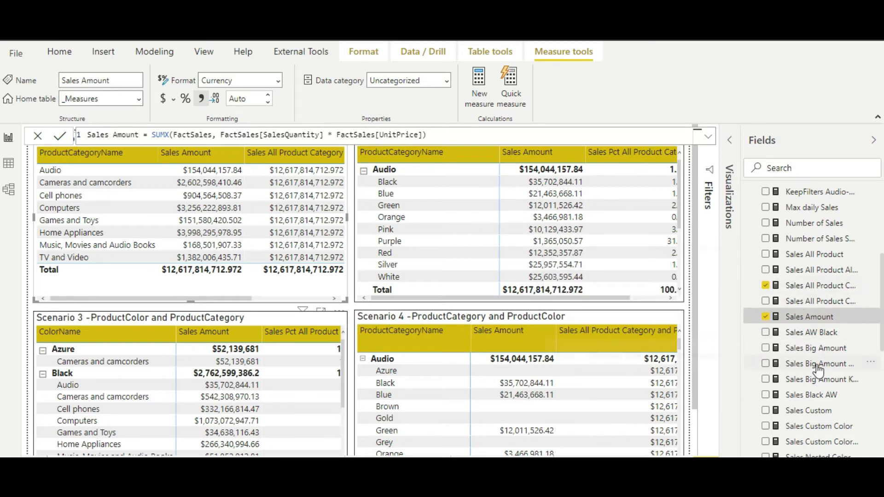
# Display the formula of the Sales All Product Category measure and relate it to its column in the Scenario 1 table.
pyautogui.scroll(-5, 815, 364)
pyautogui.scroll(5, 818, 356)
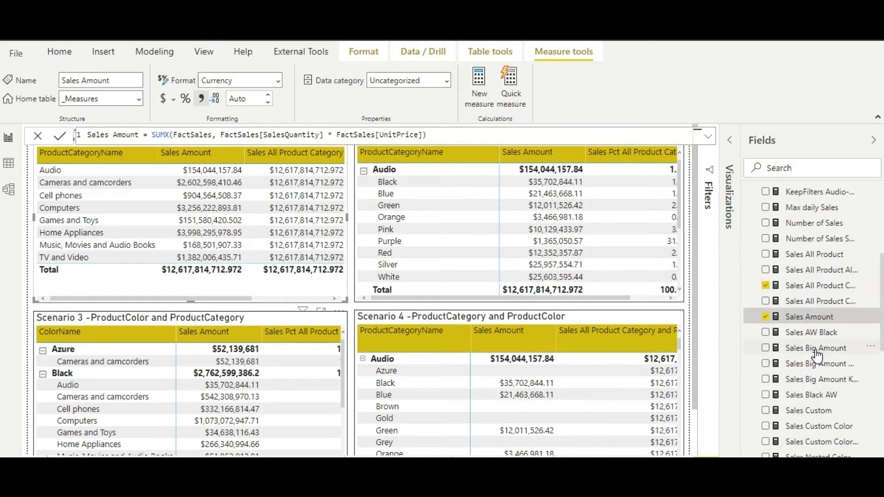
pyautogui.click(819, 288)
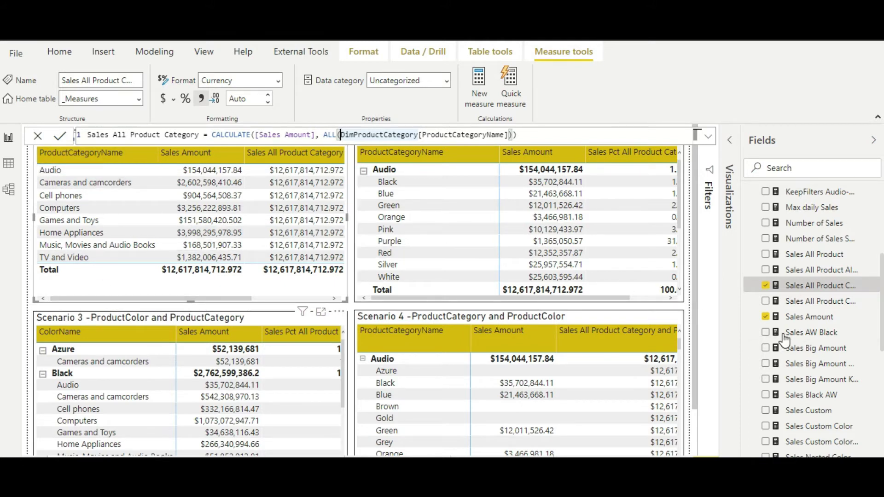
pyautogui.scroll(-3, 784, 337)
pyautogui.click(295, 157)
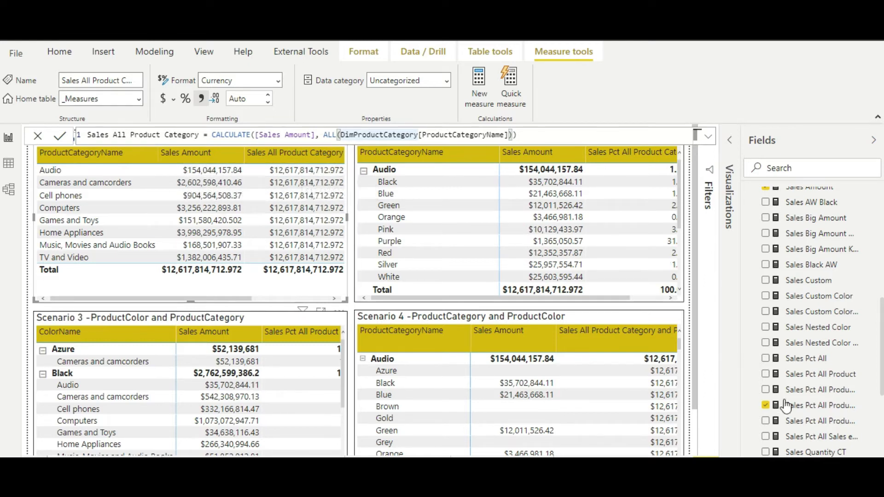
# Display the formula of Sales Pct All Product Category and review its column in the Scenario 1 table.
pyautogui.click(809, 406)
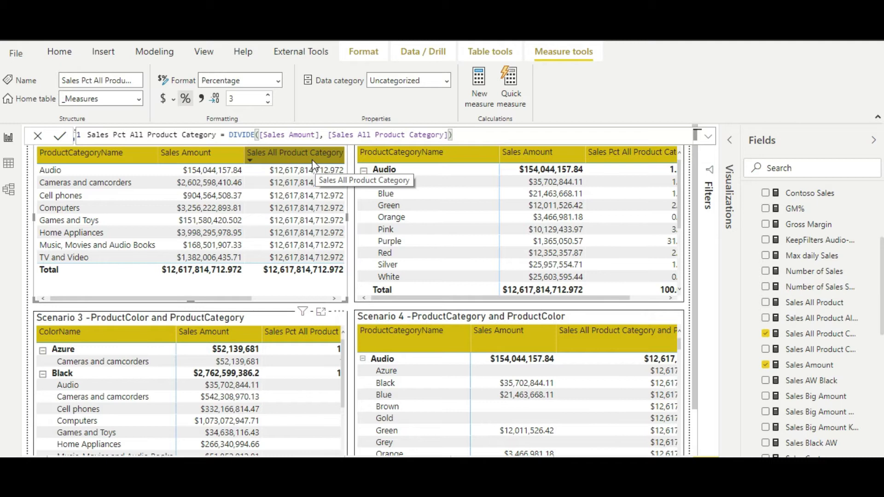
pyautogui.moveTo(240, 301); pyautogui.dragTo(334, 300)
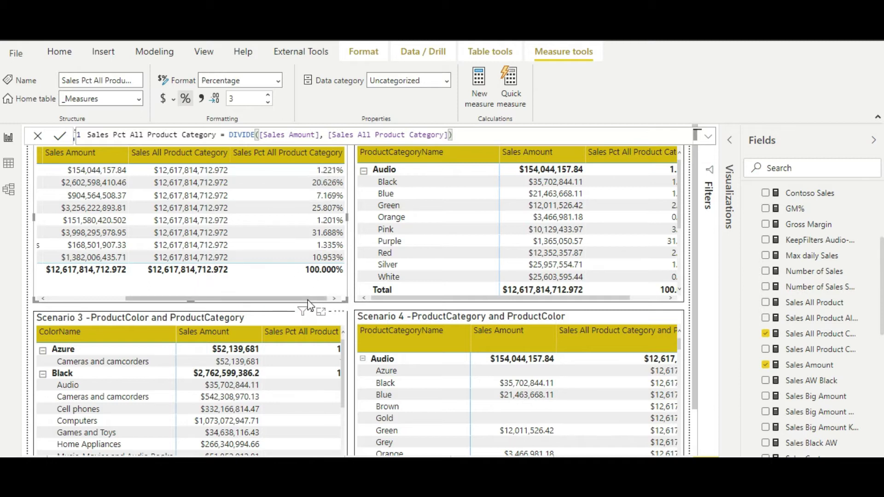
pyautogui.moveTo(305, 299); pyautogui.dragTo(190, 302)
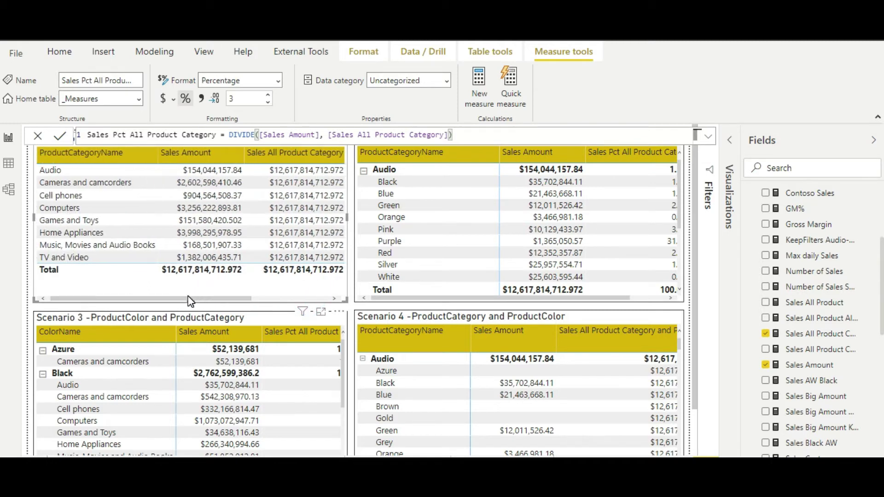
# Select the Scenario 2 matrix and review which fields it uses as rows and values.
pyautogui.click(382, 182)
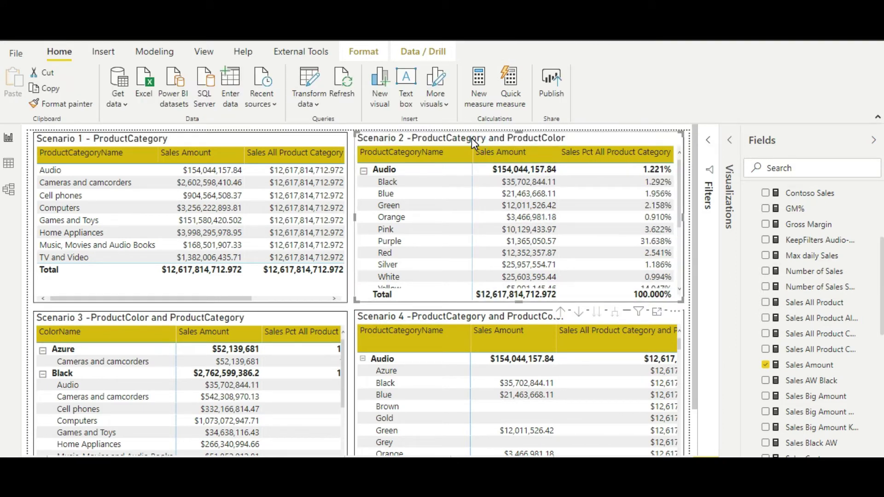
pyautogui.click(444, 136)
pyautogui.click(730, 140)
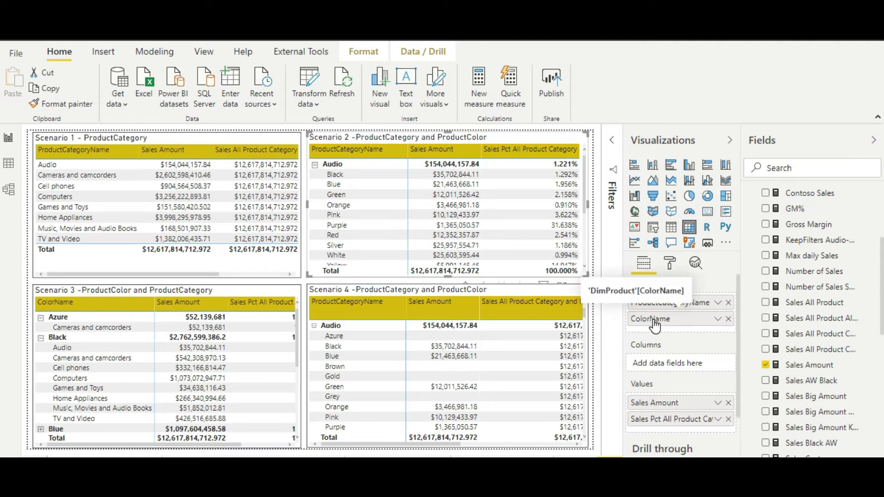
pyautogui.click(732, 140)
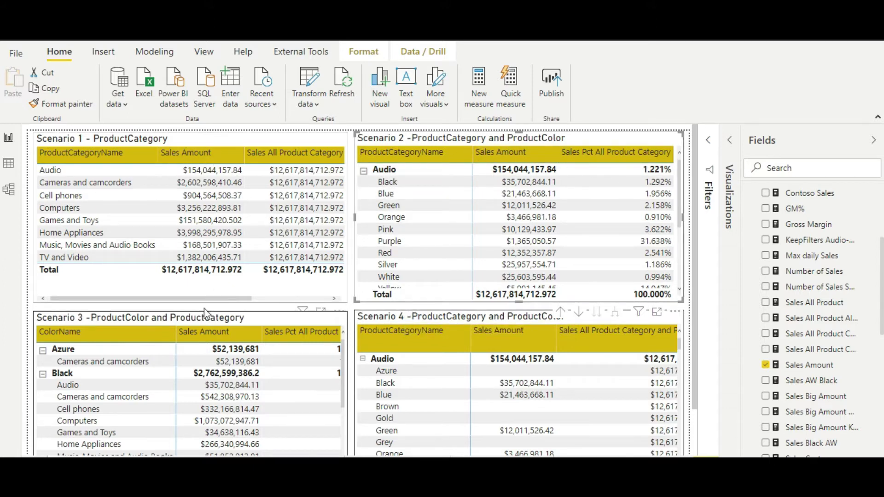
# Collapse Audio in the Scenario 2 matrix and compare the category percentages with those in the Scenario 1 table.
pyautogui.moveTo(211, 297); pyautogui.dragTo(294, 295)
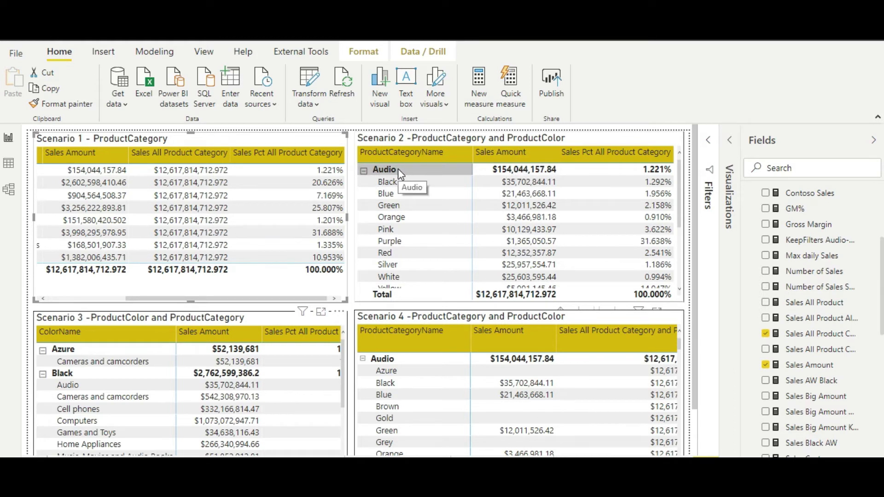
pyautogui.click(363, 170)
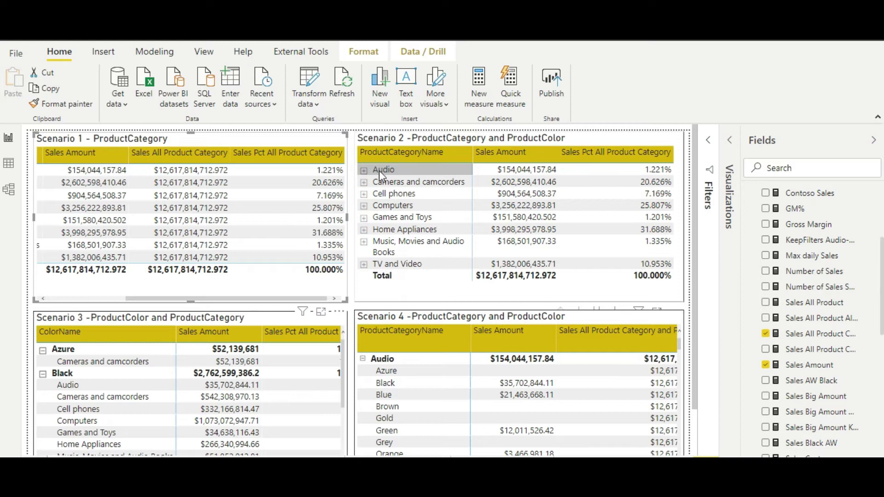
pyautogui.moveTo(152, 298); pyautogui.dragTo(48, 299)
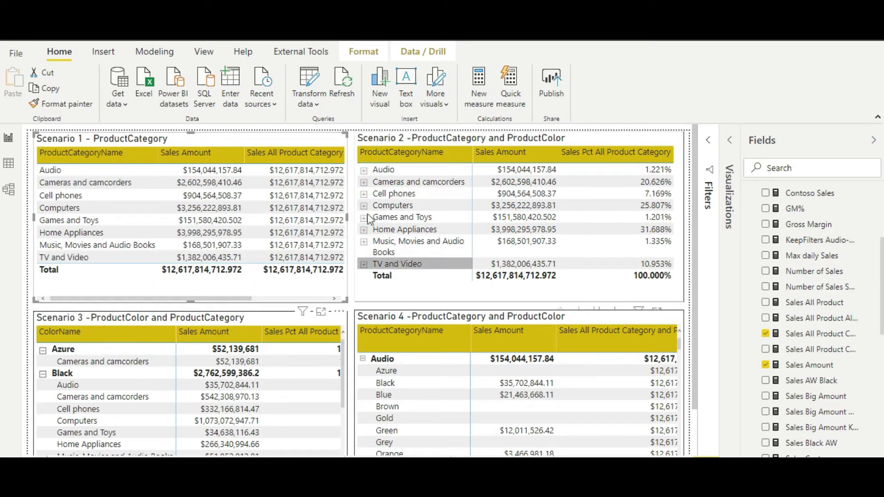
# Expand Audio in the Scenario 2 matrix and examine Sales Pct All Product Category for each color against the category level.
pyautogui.click(364, 170)
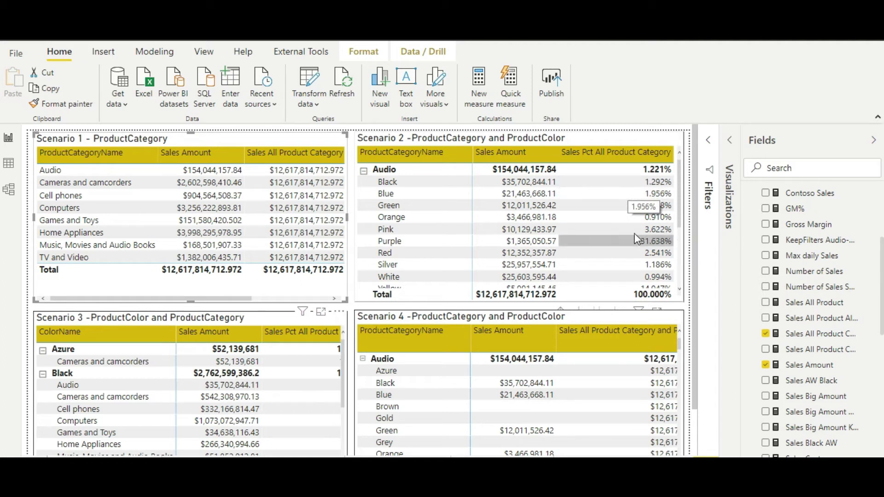
pyautogui.click(364, 170)
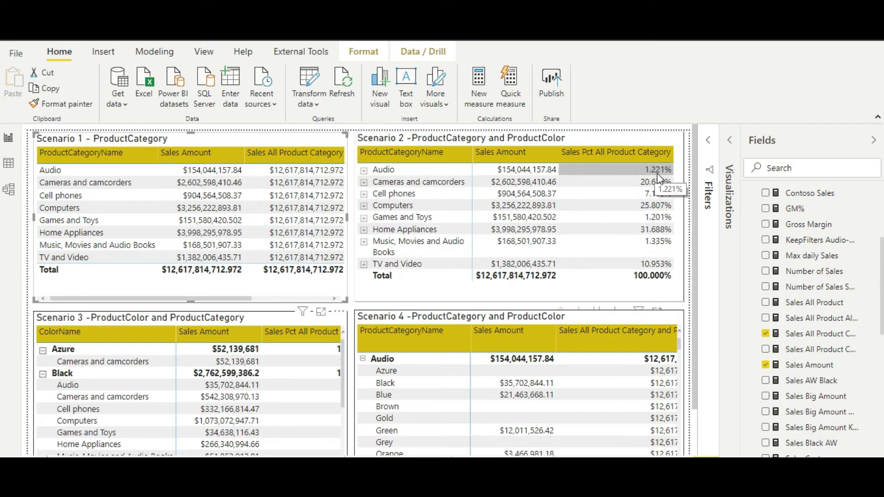
pyautogui.click(365, 171)
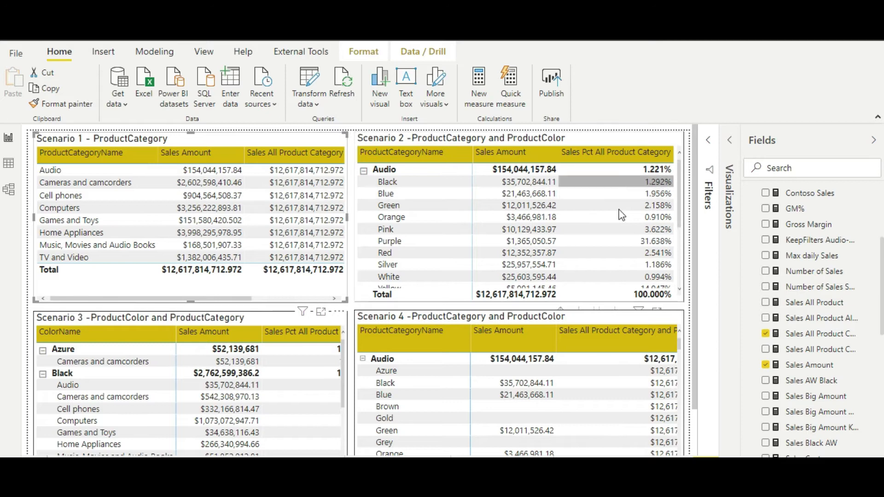
pyautogui.scroll(-2, 619, 221)
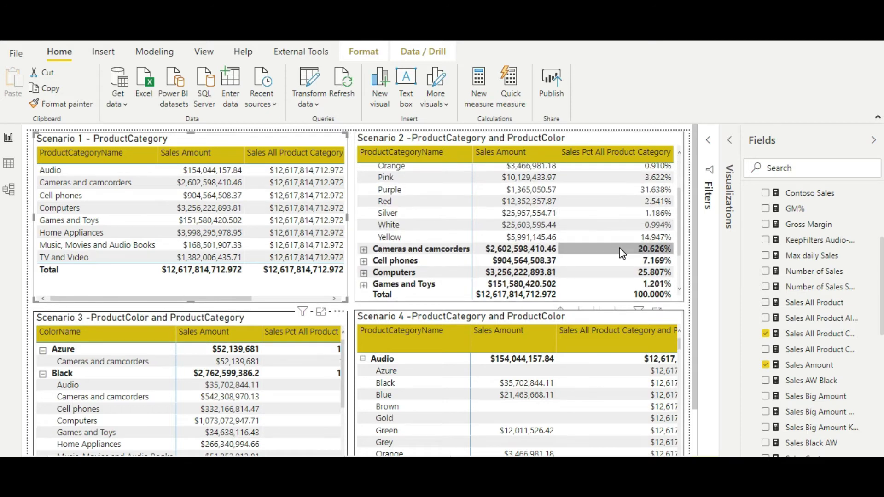
pyautogui.scroll(2, 620, 247)
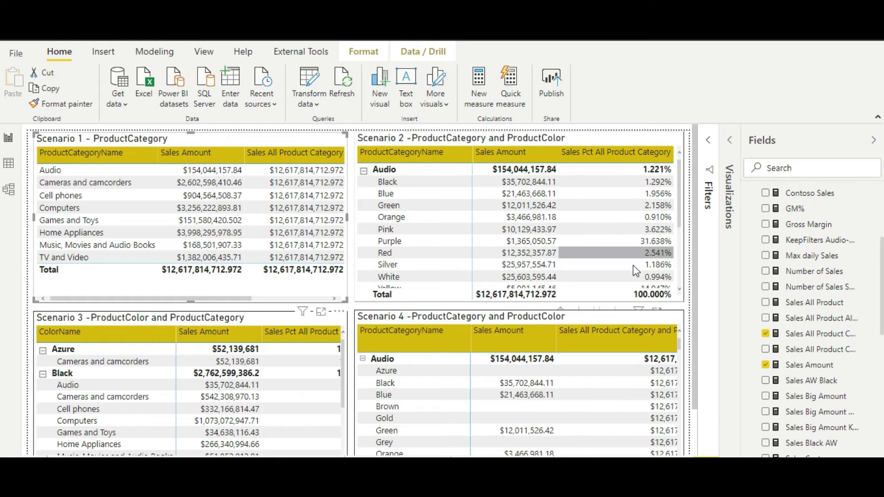
pyautogui.scroll(-4, 643, 181)
pyautogui.scroll(4, 637, 209)
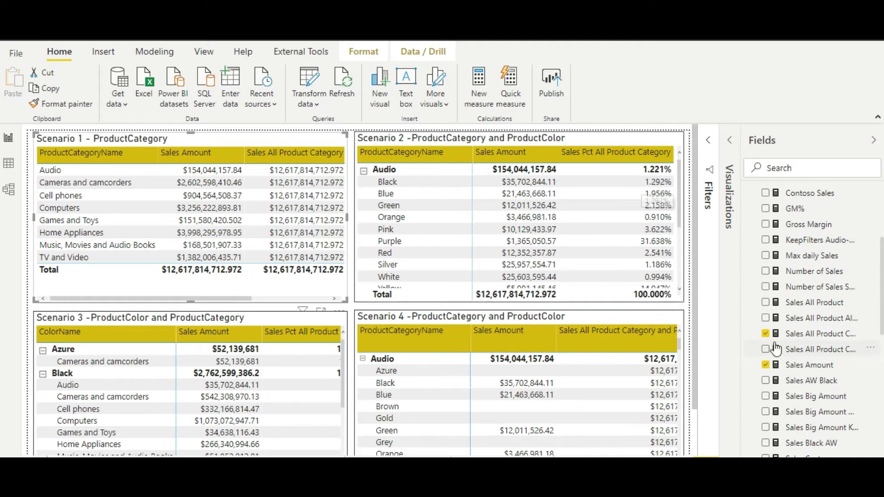
# Add Sales All Product Category to the Scenario 2 matrix between Sales Amount and the percentage measure, and display the added measure's formula.
pyautogui.click(811, 335)
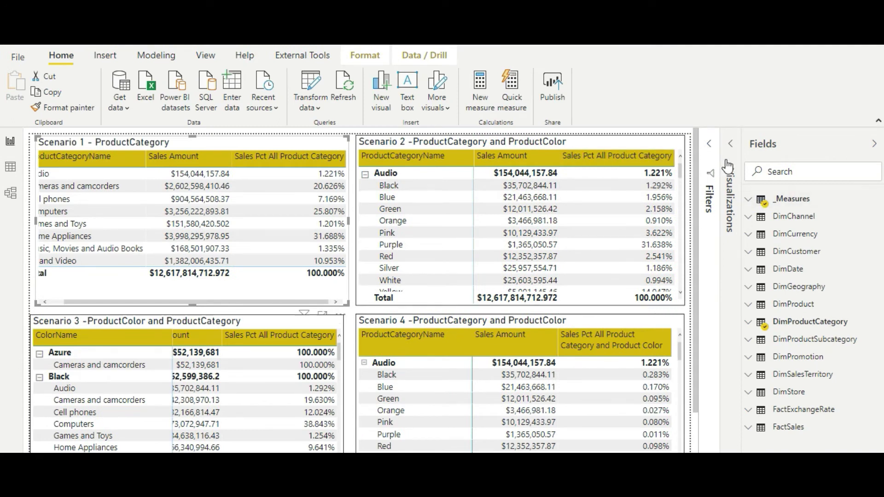
pyautogui.click(598, 140)
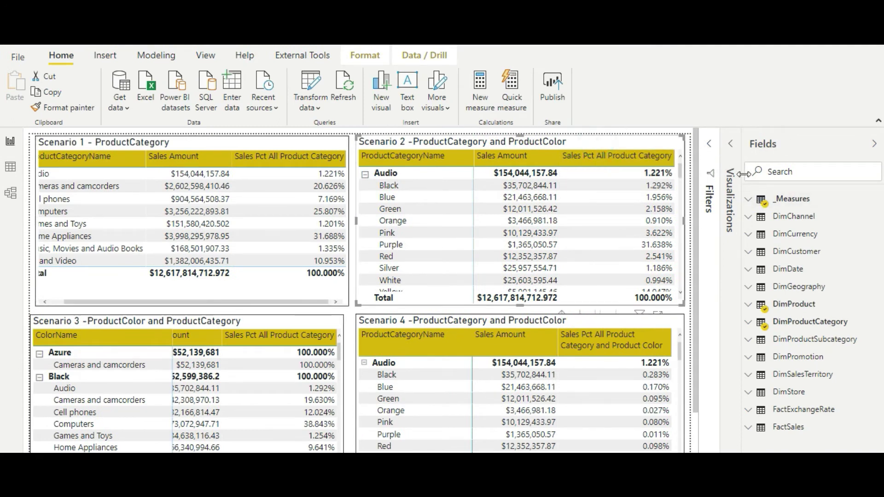
pyautogui.click(749, 199)
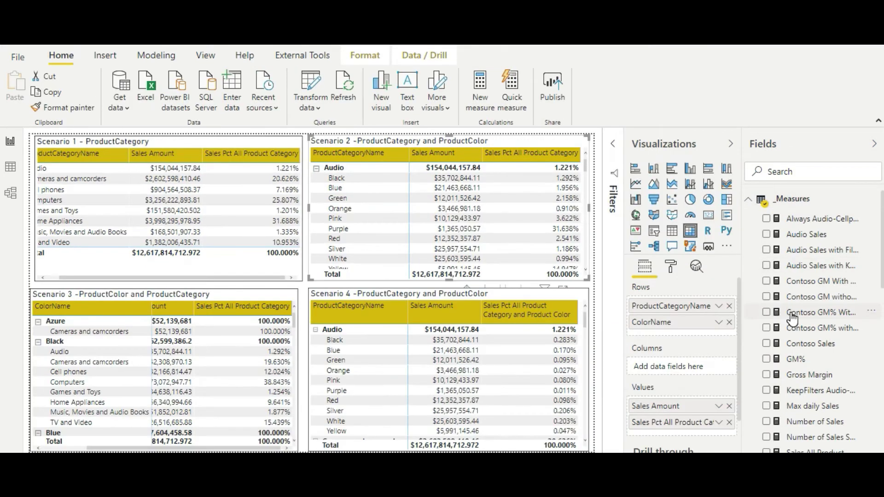
pyautogui.scroll(-3, 804, 322)
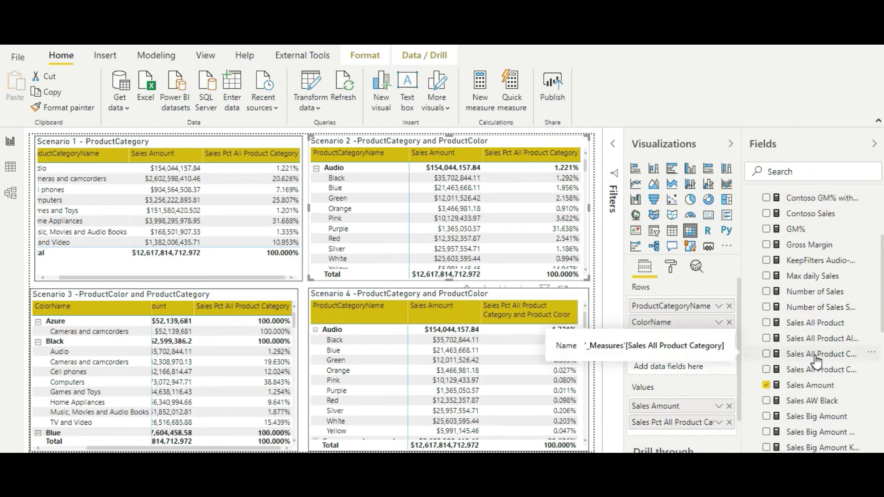
pyautogui.moveTo(814, 357); pyautogui.dragTo(674, 420)
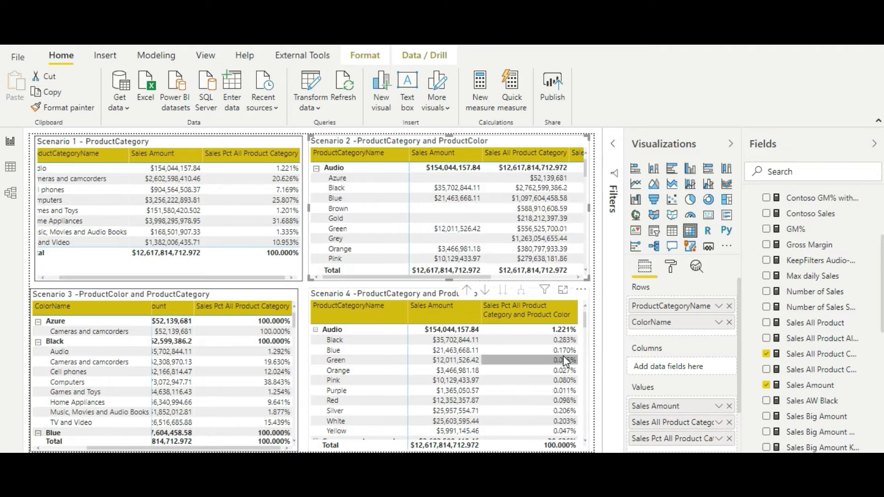
pyautogui.moveTo(434, 277)
pyautogui.mouseDown()
pyautogui.moveTo(550, 277)
pyautogui.moveTo(449, 279)
pyautogui.mouseUp()
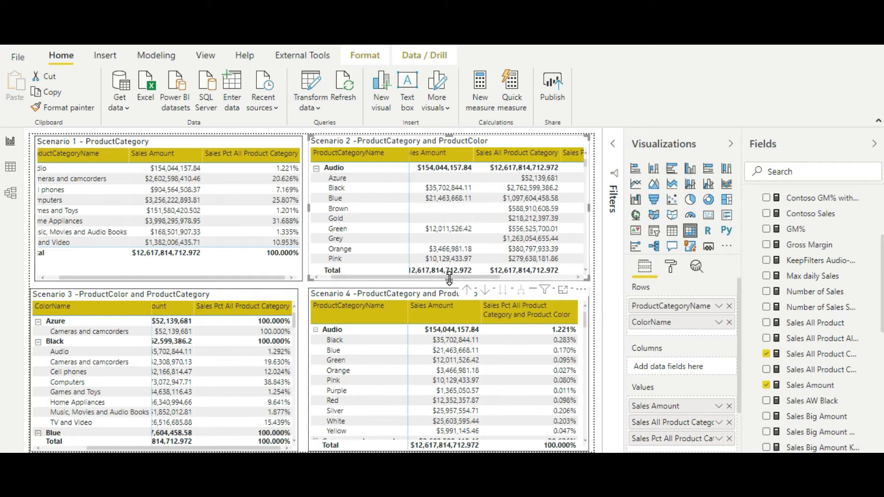
pyautogui.click(808, 358)
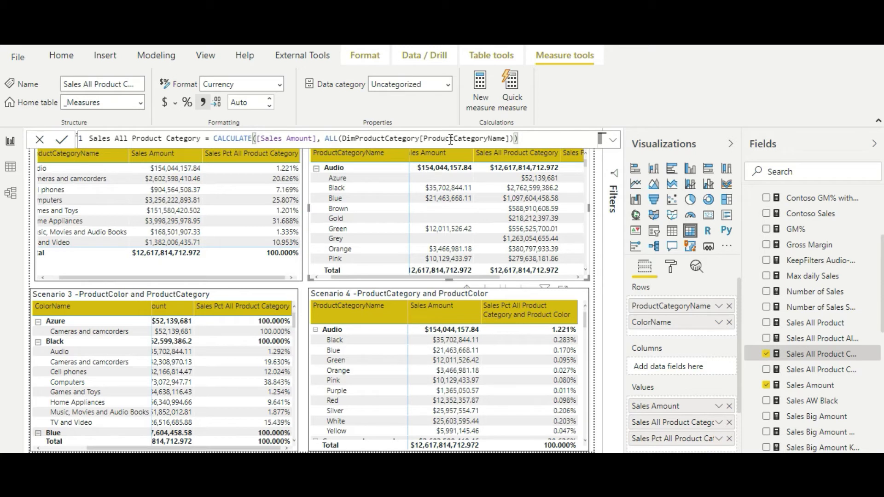
# Collapse every product category from Audio to TV and Video in the Scenario 2 matrix, and select the Scenario 1 table for comparison.
pyautogui.click(316, 168)
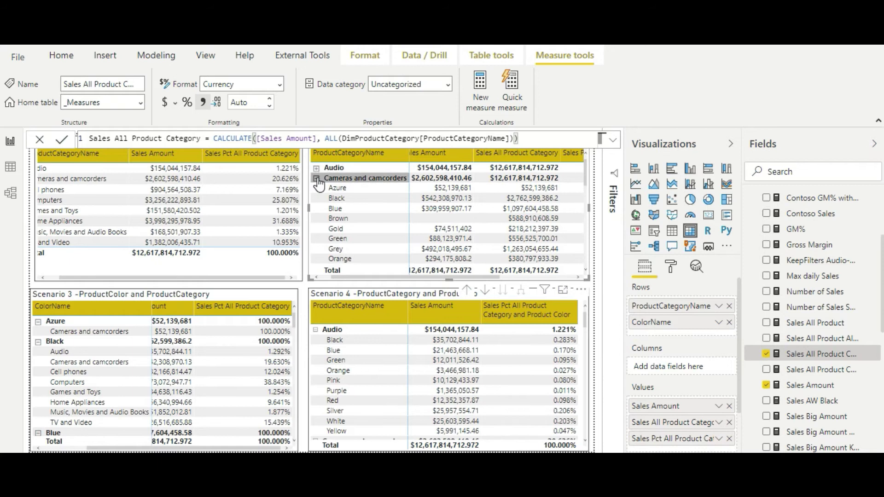
pyautogui.click(316, 178)
pyautogui.click(316, 188)
pyautogui.click(315, 198)
pyautogui.click(317, 209)
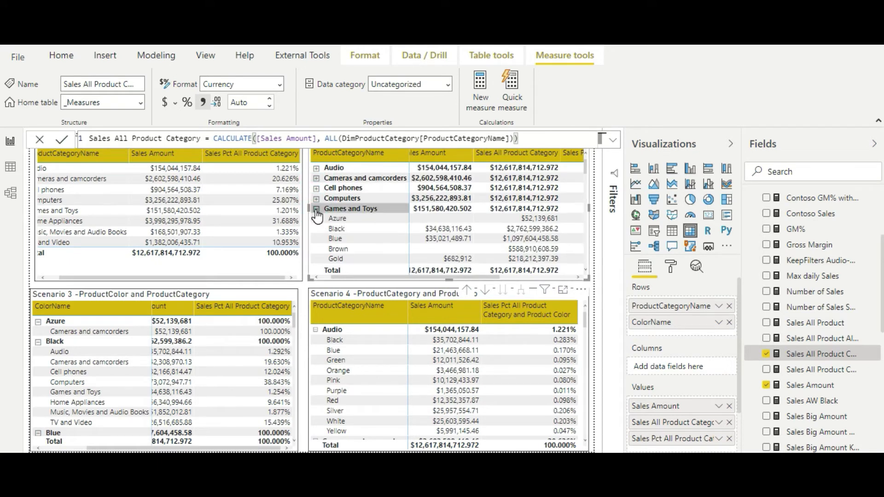
pyautogui.click(317, 219)
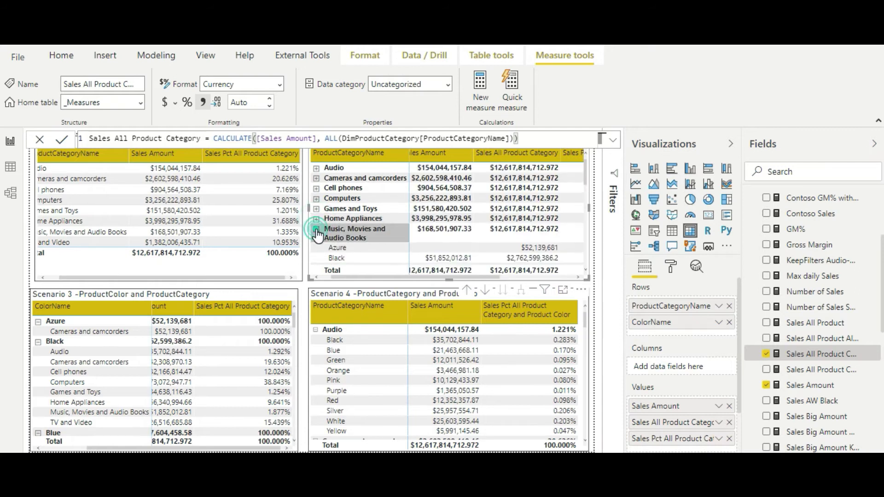
pyautogui.click(317, 230)
pyautogui.click(316, 248)
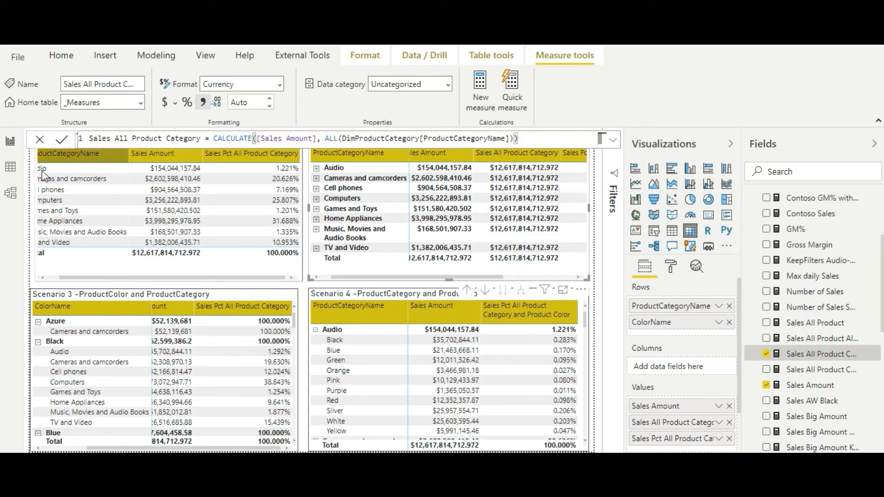
pyautogui.click(79, 268)
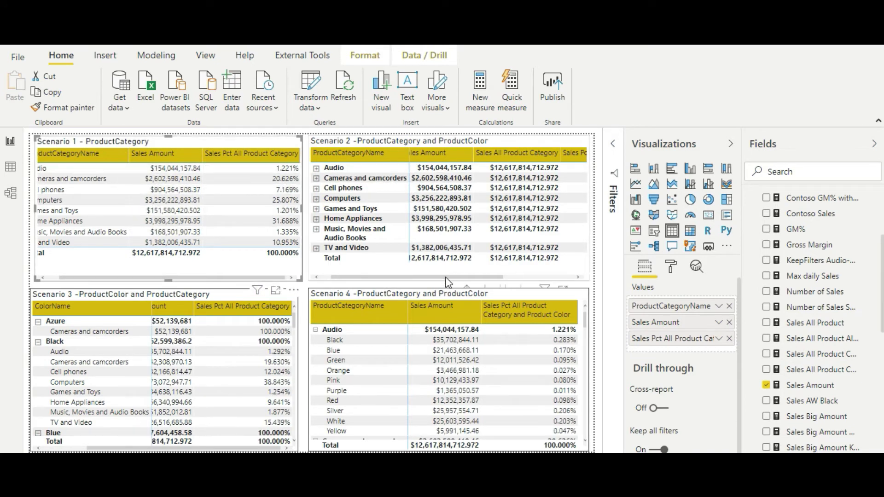
# Review the category percentages in the Scenario 2 matrix and expand Audio to show Sales All Product Category for each color.
pyautogui.moveTo(449, 277); pyautogui.dragTo(521, 279)
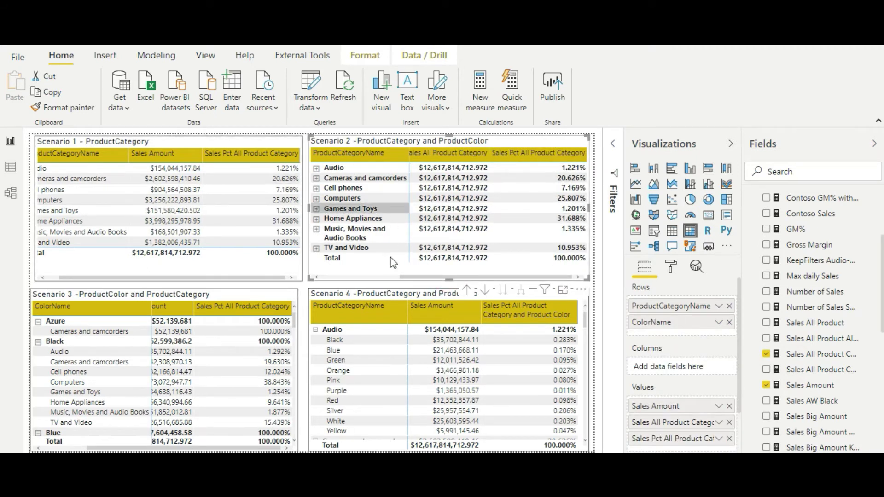
pyautogui.moveTo(414, 277); pyautogui.dragTo(317, 277)
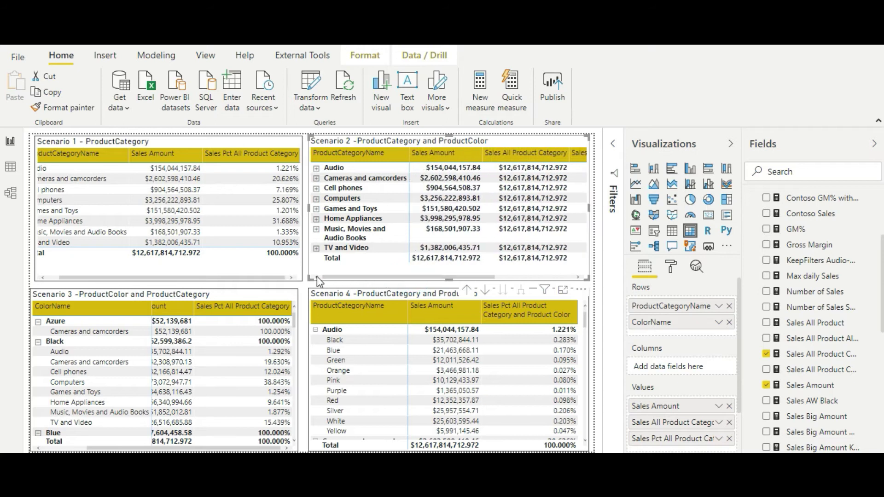
pyautogui.click(316, 169)
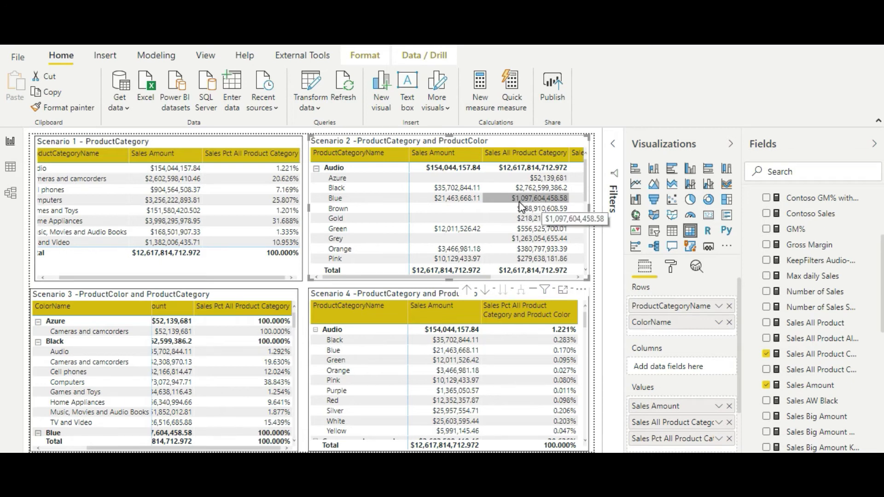
# Expand Cameras and camcorders in the Scenario 2 matrix and compare its Blue Sales All Product Category value with the one under Audio.
pyautogui.scroll(-5, 529, 207)
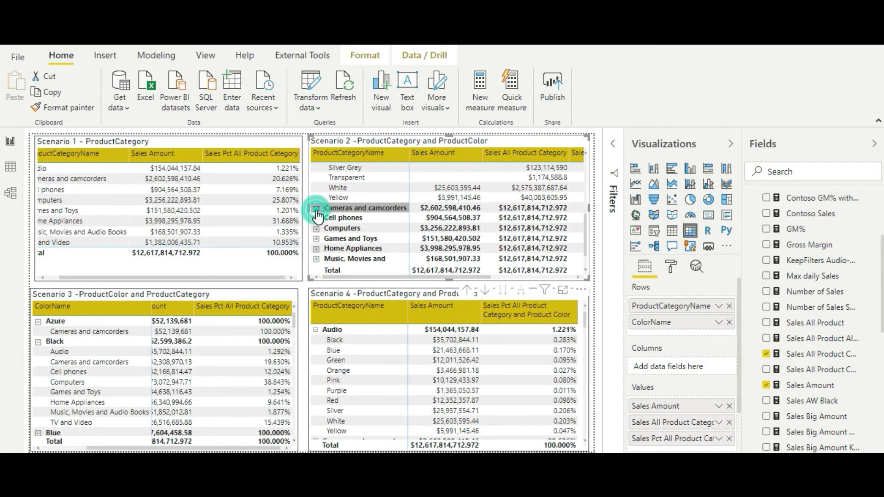
pyautogui.click(316, 208)
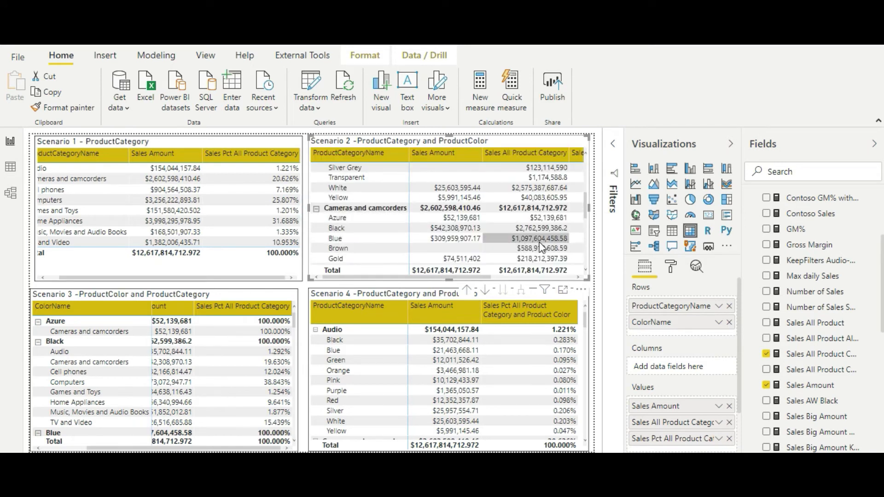
pyautogui.moveTo(536, 244)
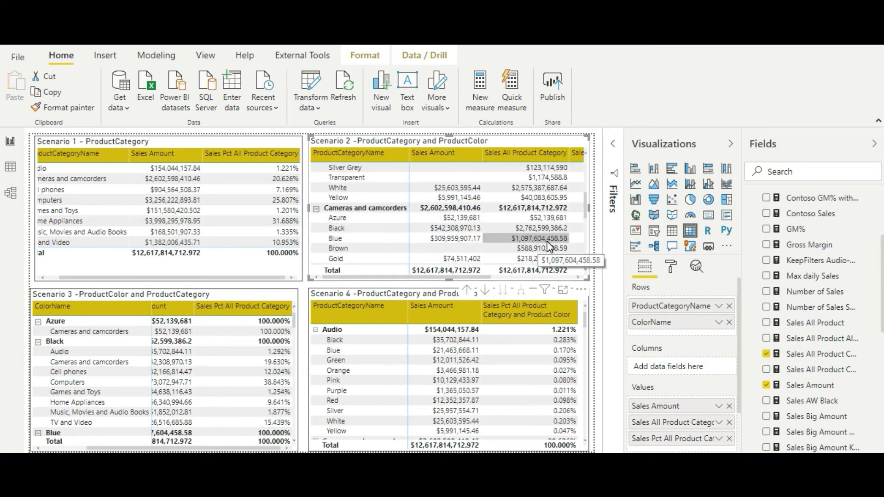
pyautogui.scroll(5, 546, 242)
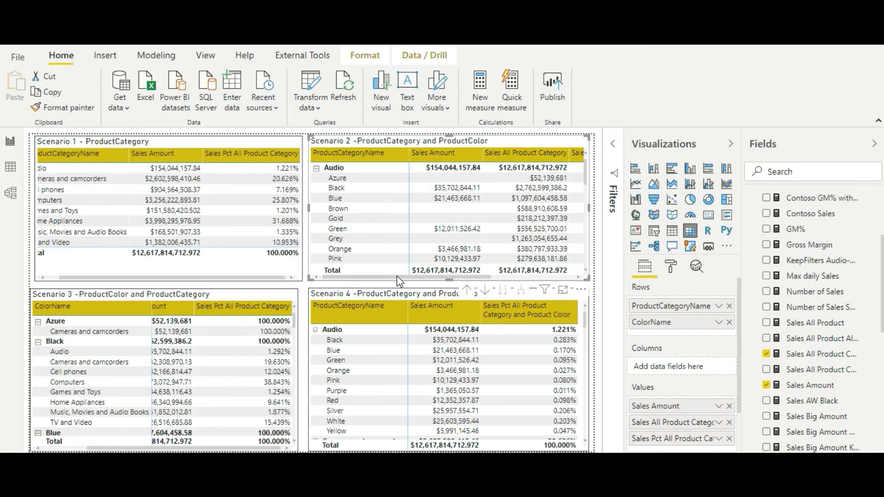
# Examine the Audio color percentages in the Scenario 2 matrix against Sales Amount and Sales All Product Category.
pyautogui.moveTo(396, 278); pyautogui.dragTo(533, 276)
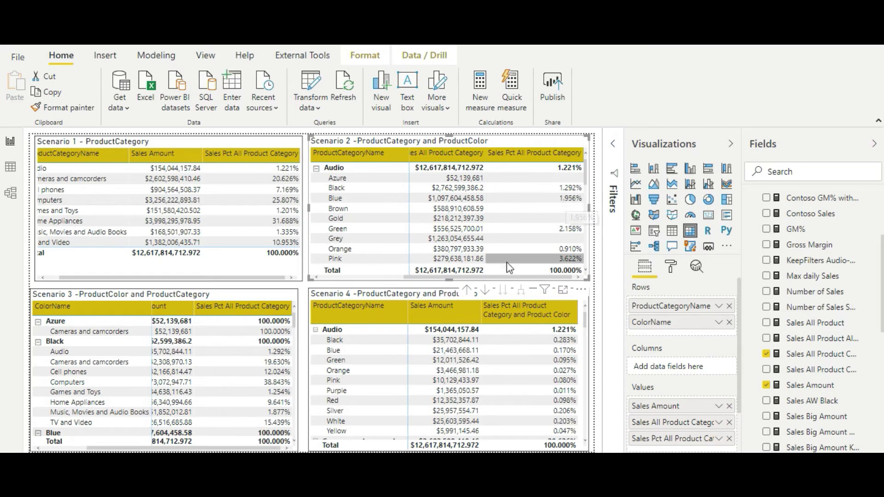
pyautogui.moveTo(512, 279); pyautogui.dragTo(428, 279)
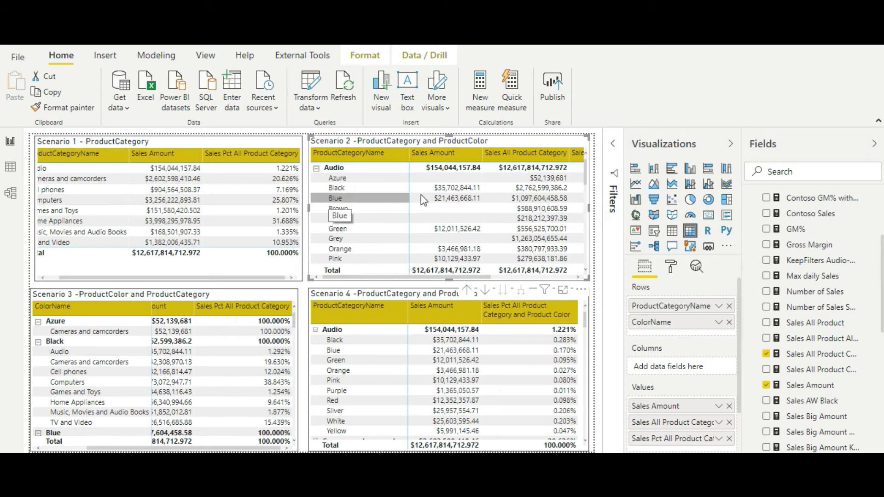
pyautogui.moveTo(439, 278); pyautogui.dragTo(524, 279)
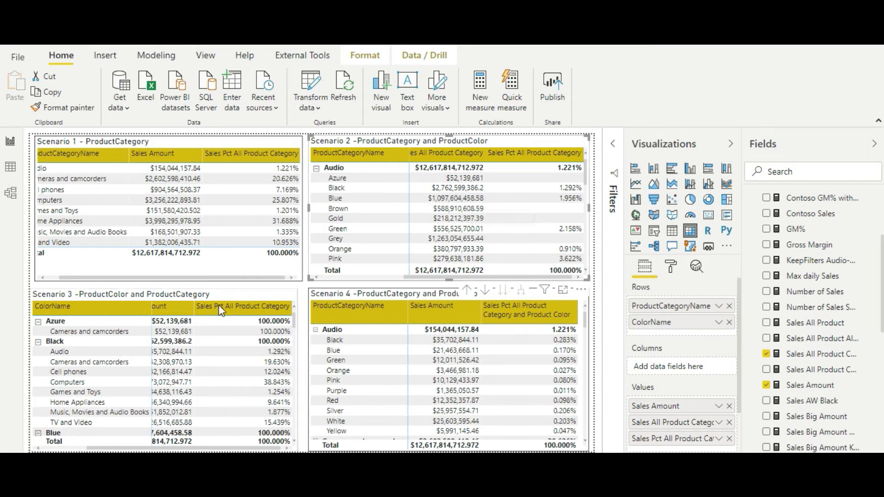
# Add Sales All Product Category to the Scenario 3 matrix between Sales Amount and the percentage measure, and widen the matrix slightly.
pyautogui.click(228, 294)
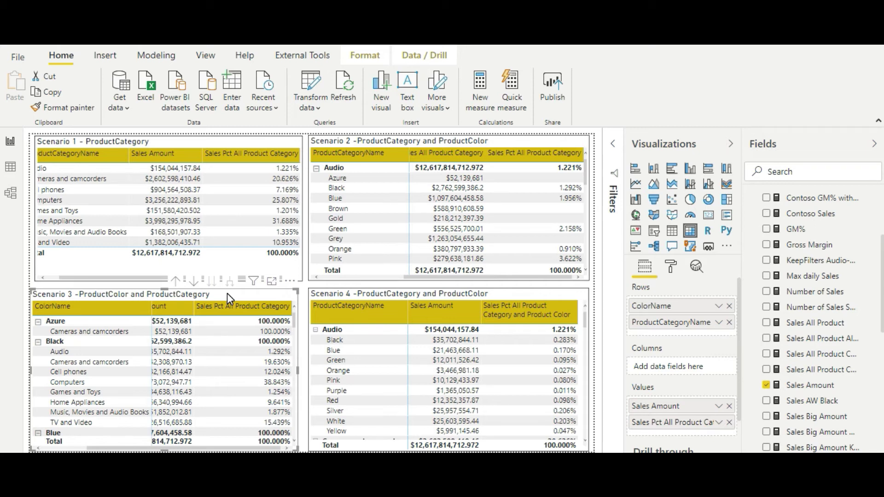
pyautogui.scroll(3, 836, 382)
pyautogui.scroll(-10, 836, 384)
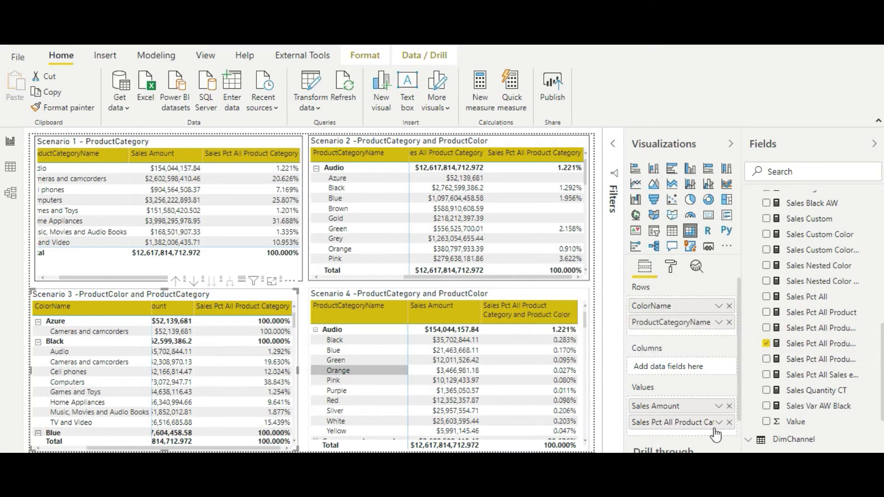
pyautogui.scroll(4, 799, 392)
pyautogui.scroll(1, 799, 392)
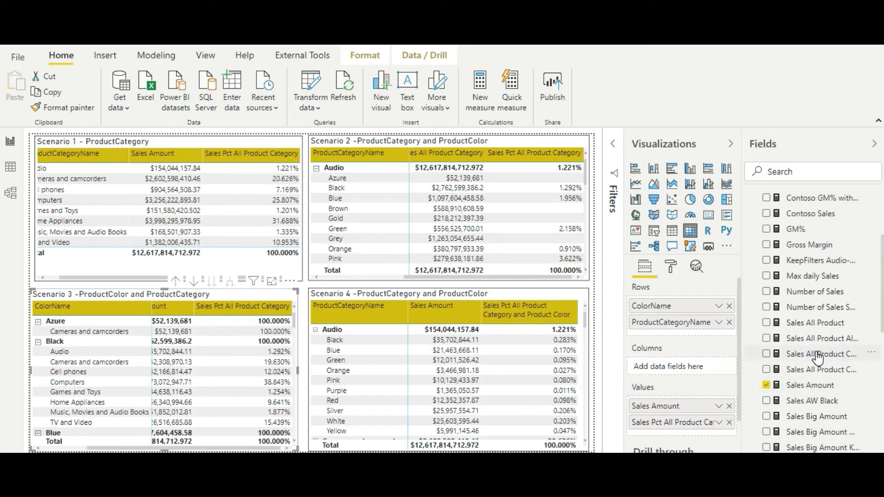
pyautogui.moveTo(817, 357); pyautogui.dragTo(675, 419)
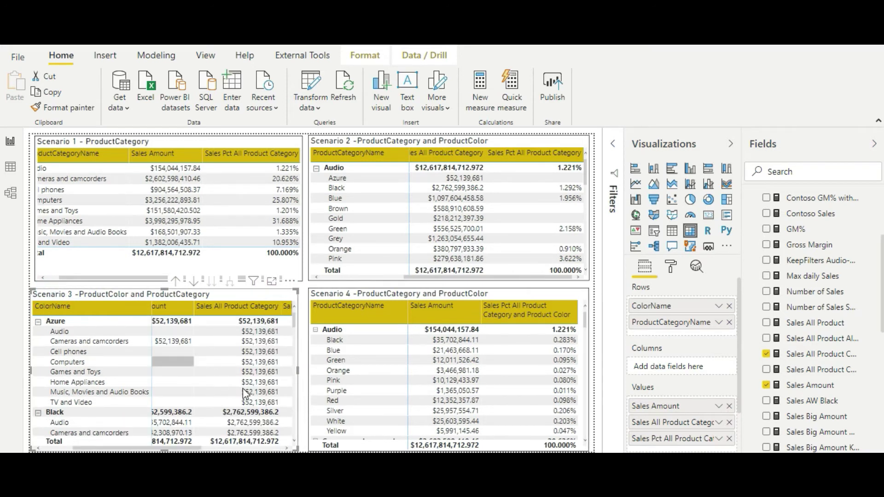
pyautogui.moveTo(298, 368); pyautogui.dragTo(303, 369)
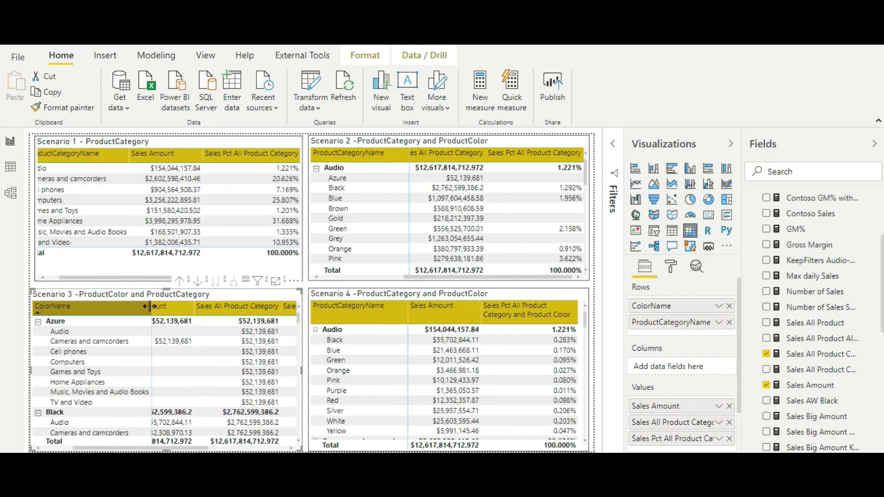
# Collapse every color in the Scenario 3 matrix and compare Sales Amount with Sales All Product Category at the color level.
pyautogui.click(38, 322)
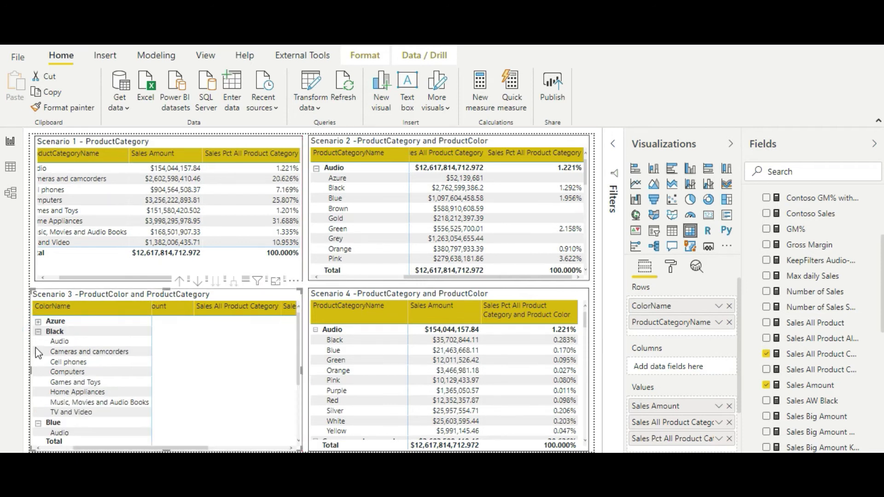
pyautogui.click(38, 332)
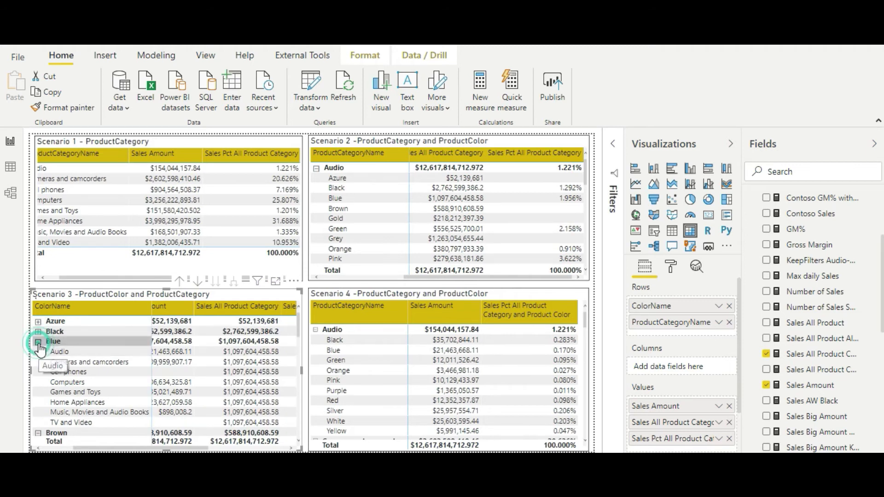
pyautogui.click(37, 342)
pyautogui.click(38, 352)
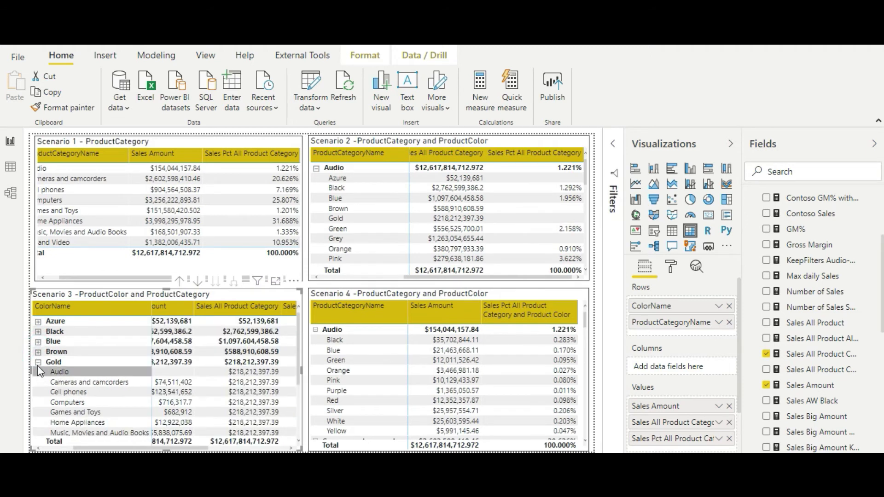
pyautogui.click(38, 362)
pyautogui.click(38, 372)
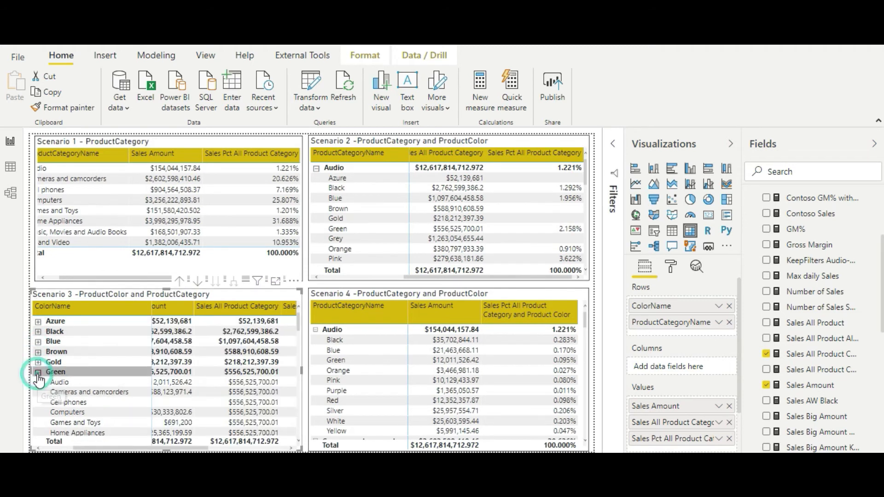
pyautogui.click(37, 382)
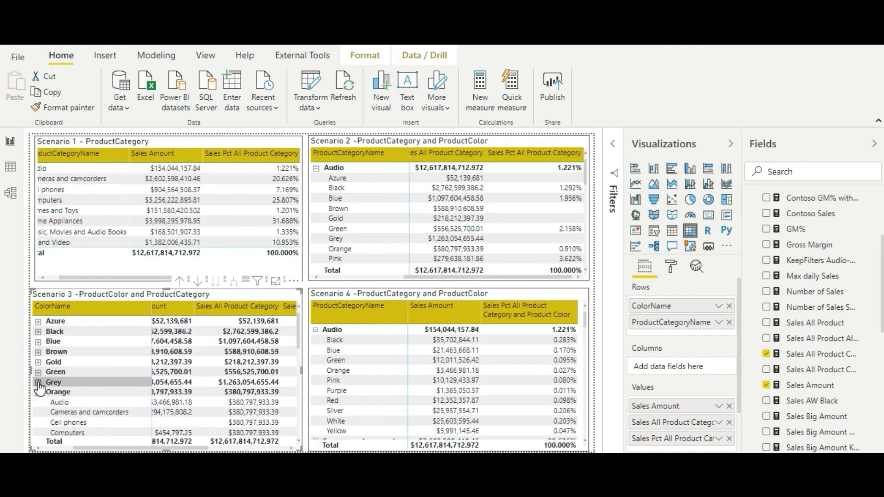
pyautogui.click(38, 393)
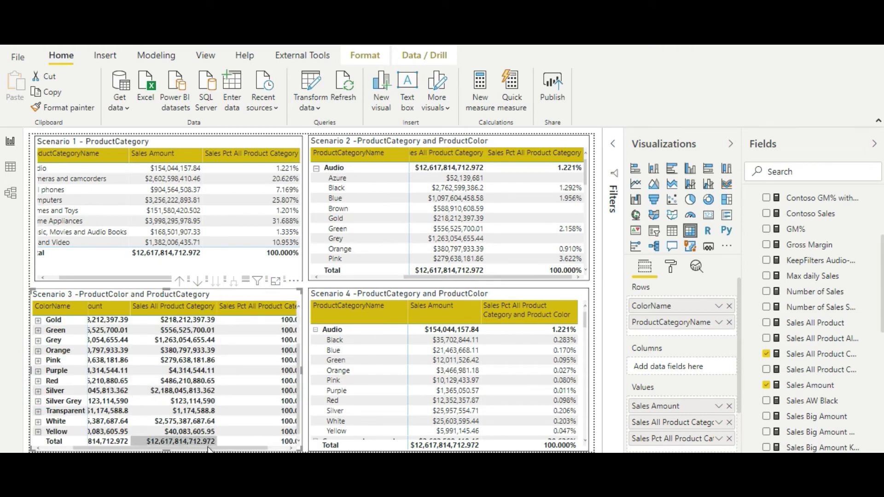
pyautogui.moveTo(211, 450); pyautogui.dragTo(180, 450)
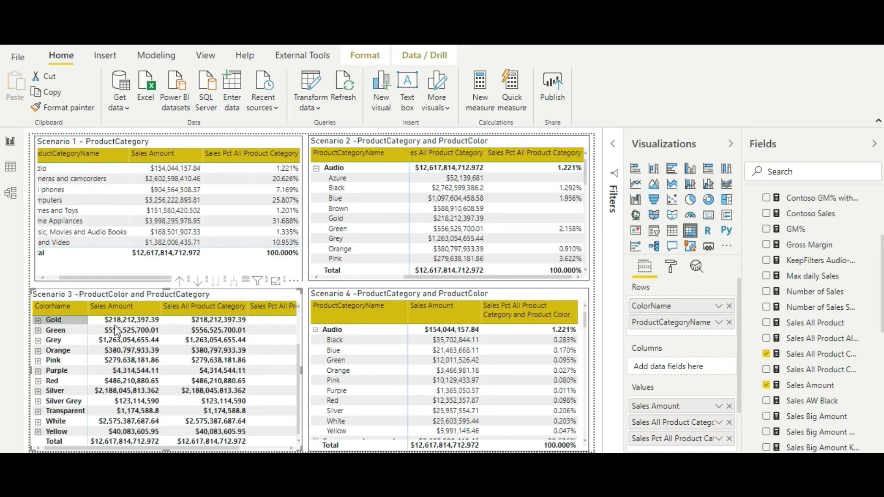
# Expand Gold in the Scenario 3 matrix and examine each category's Sales Amount, Sales All Product Category and percentage.
pyautogui.click(38, 321)
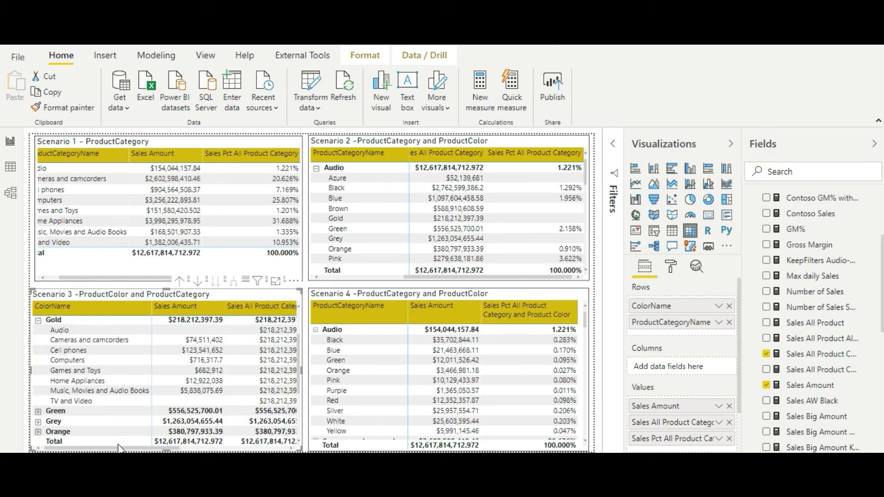
pyautogui.moveTo(120, 450); pyautogui.dragTo(141, 450)
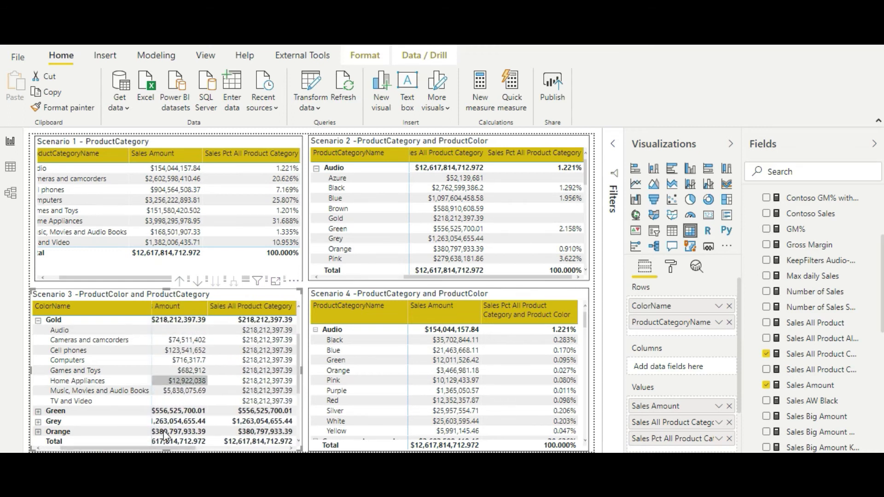
pyautogui.moveTo(165, 449); pyautogui.dragTo(155, 449)
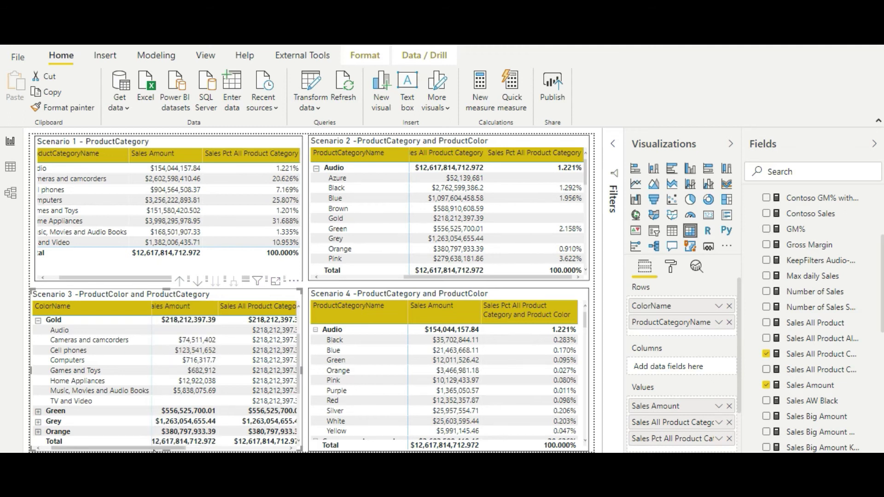
pyautogui.moveTo(154, 450); pyautogui.dragTo(182, 449)
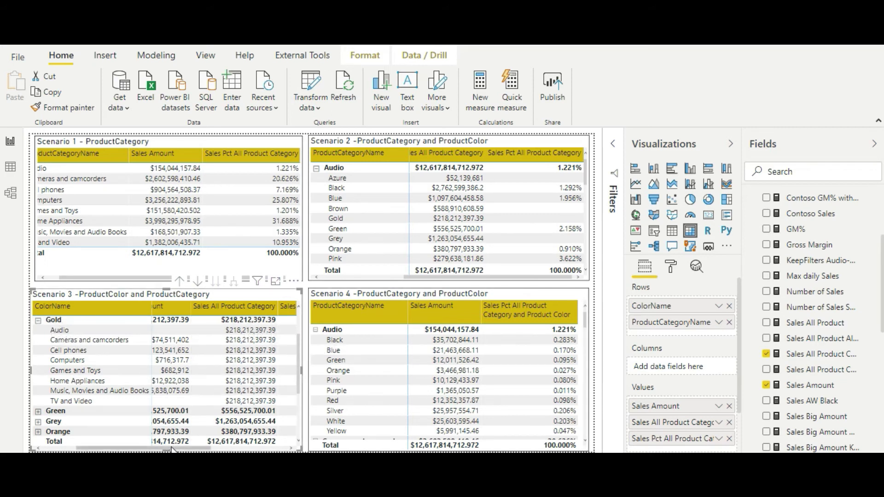
pyautogui.moveTo(175, 450); pyautogui.dragTo(138, 451)
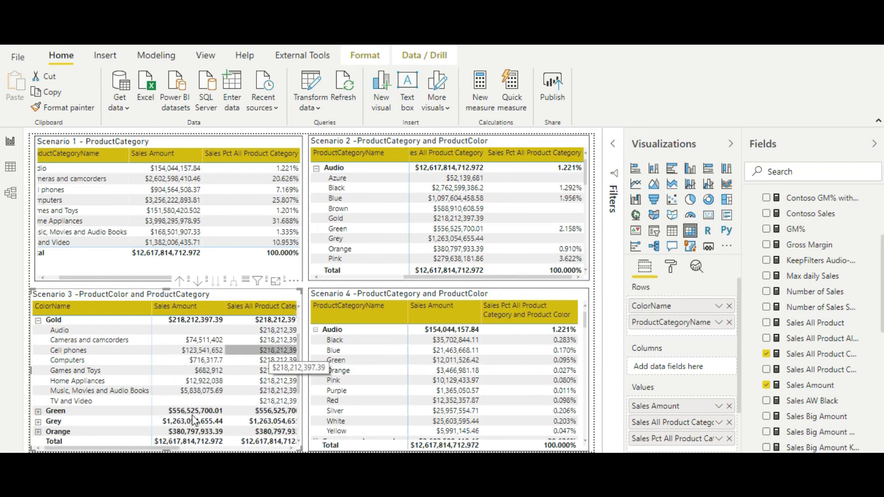
pyautogui.moveTo(159, 449); pyautogui.dragTo(205, 449)
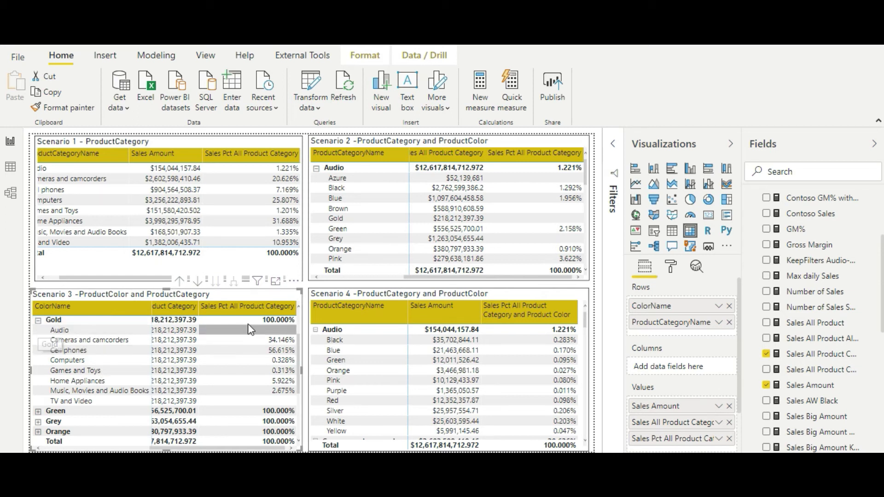
pyautogui.scroll(-3, 223, 395)
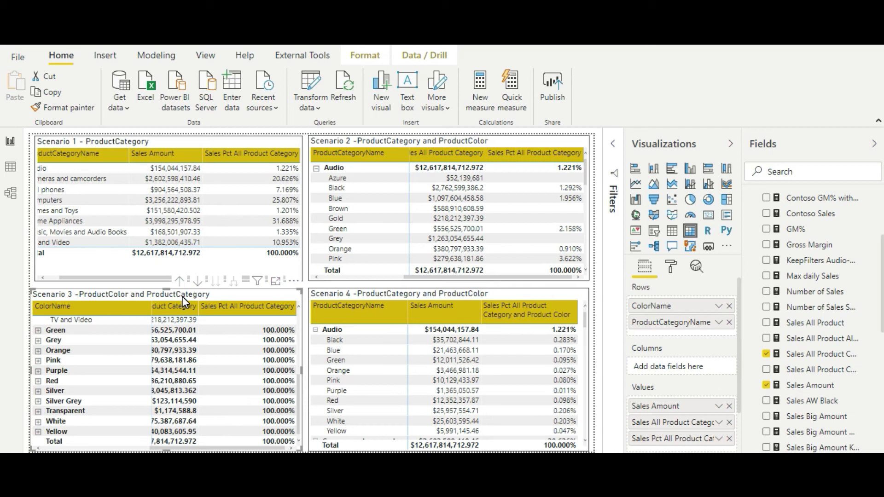
# Display the formula of the Sales Pct All Product Category and Product Color measure used in the Scenario 4 matrix.
pyautogui.click(405, 295)
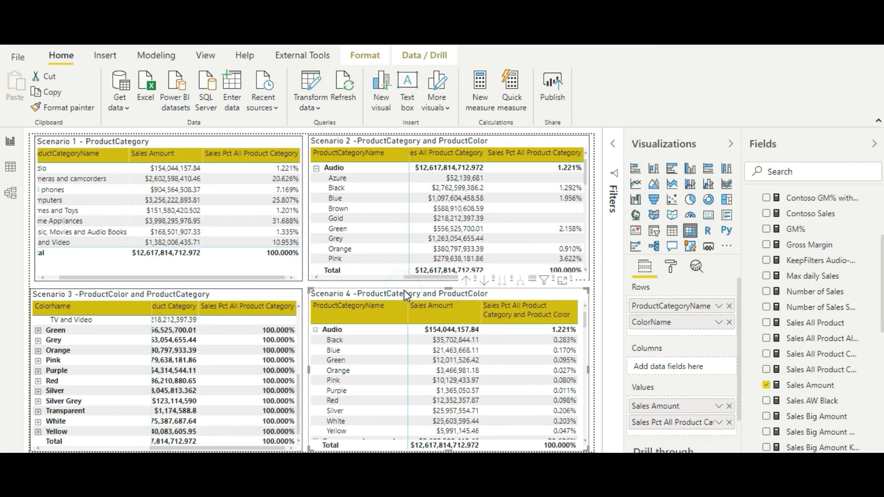
pyautogui.scroll(-1, 811, 391)
pyautogui.scroll(-6, 810, 391)
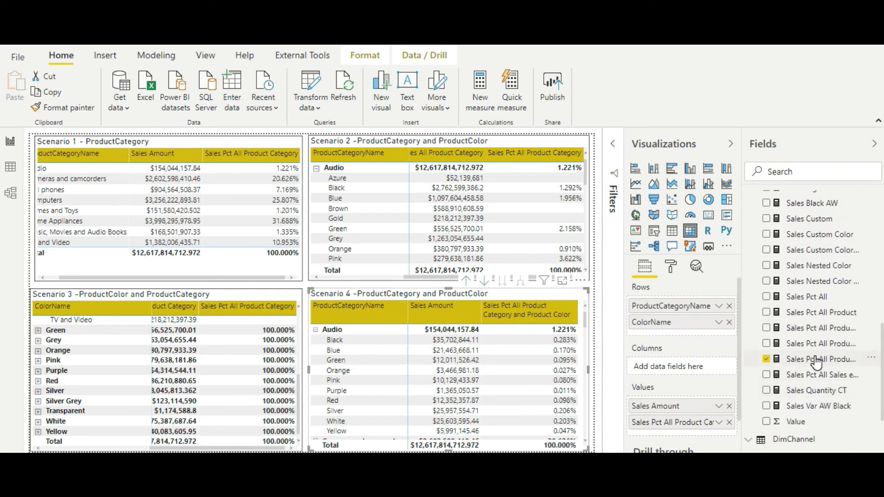
pyautogui.click(816, 361)
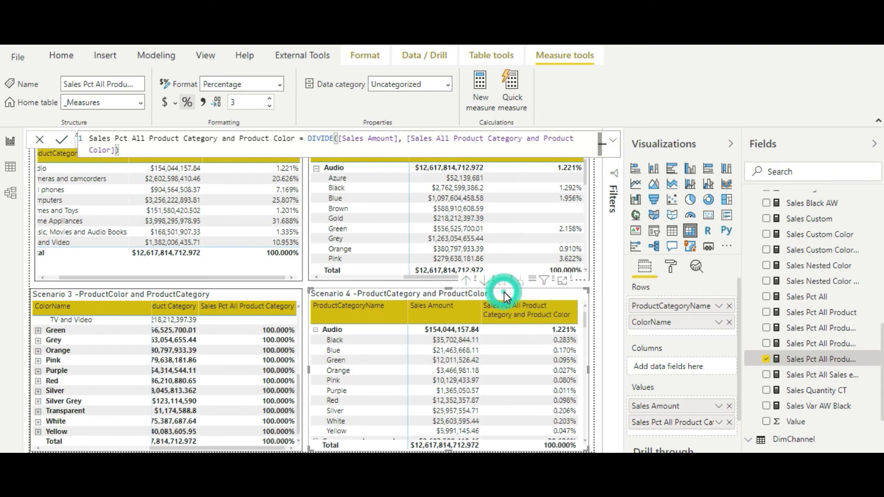
# Add Sales All Product Category and Product Color to the Scenario 4 matrix between Sales Amount and the percentage measure, and display its formula.
pyautogui.scroll(5, 844, 349)
pyautogui.scroll(-3, 844, 348)
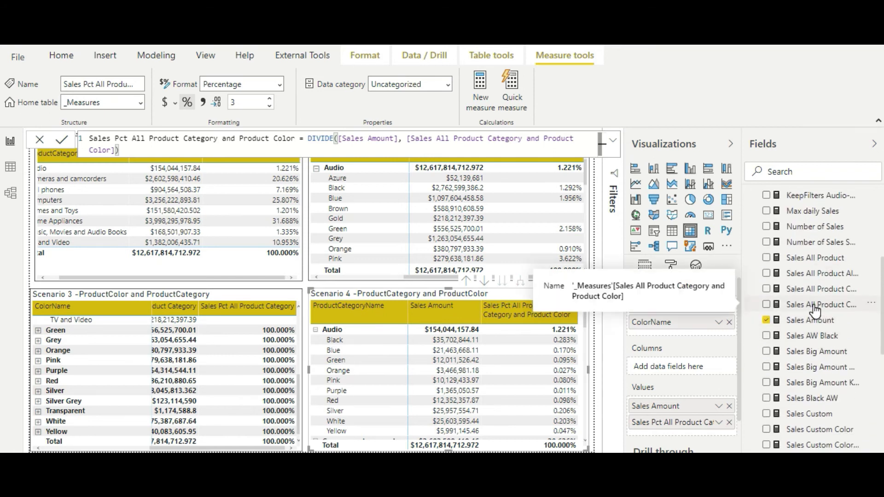
pyautogui.moveTo(816, 306); pyautogui.dragTo(674, 421)
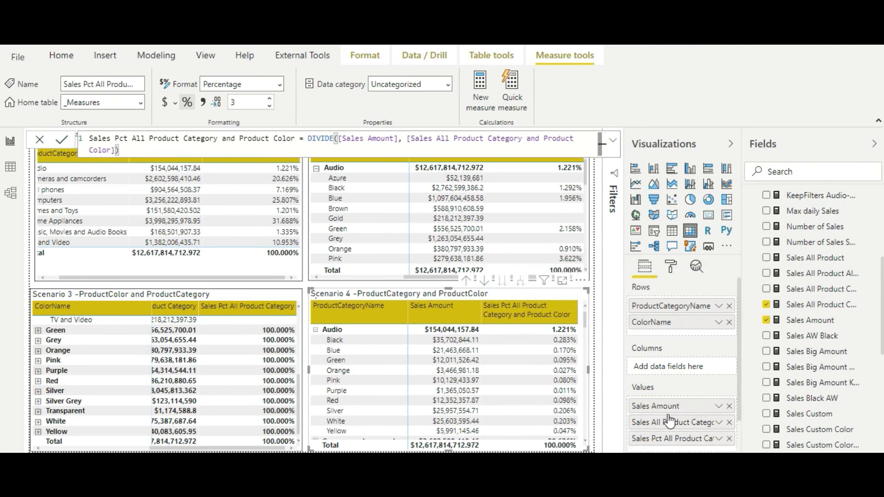
pyautogui.click(810, 305)
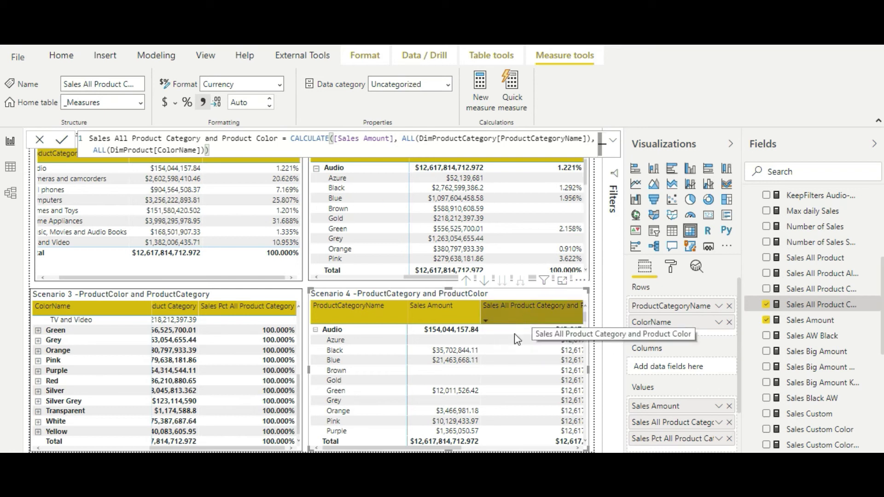
# Collapse Audio in the Scenario 4 matrix and compare Sales Amount, Sales All Product Category and Product Color, and the percentage for Cameras and camcorders by color.
pyautogui.moveTo(433, 450)
pyautogui.mouseDown()
pyautogui.moveTo(509, 452)
pyautogui.moveTo(449, 452)
pyautogui.mouseUp()
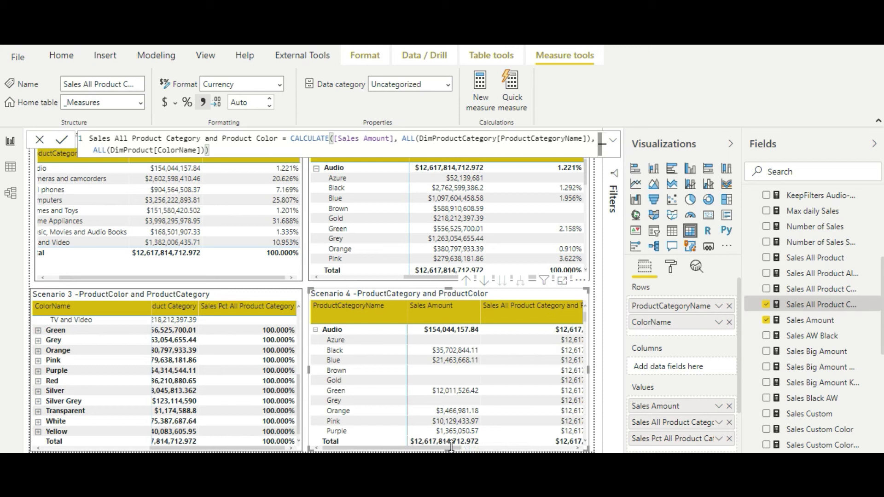
pyautogui.moveTo(466, 445); pyautogui.dragTo(458, 447)
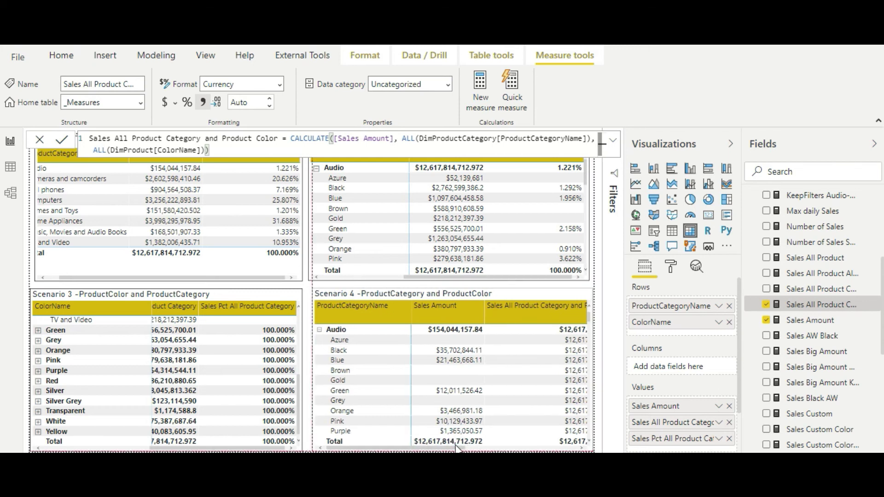
pyautogui.click(316, 330)
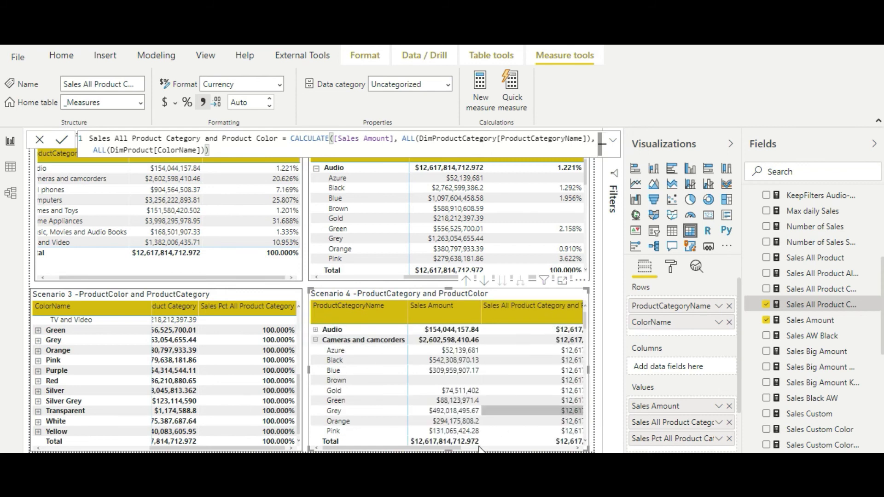
pyautogui.moveTo(479, 447); pyautogui.dragTo(519, 450)
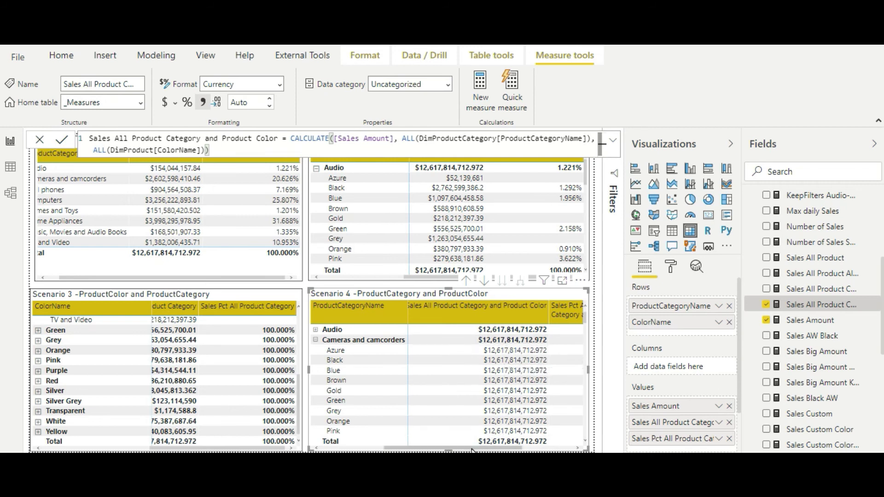
pyautogui.moveTo(472, 451); pyautogui.dragTo(412, 450)
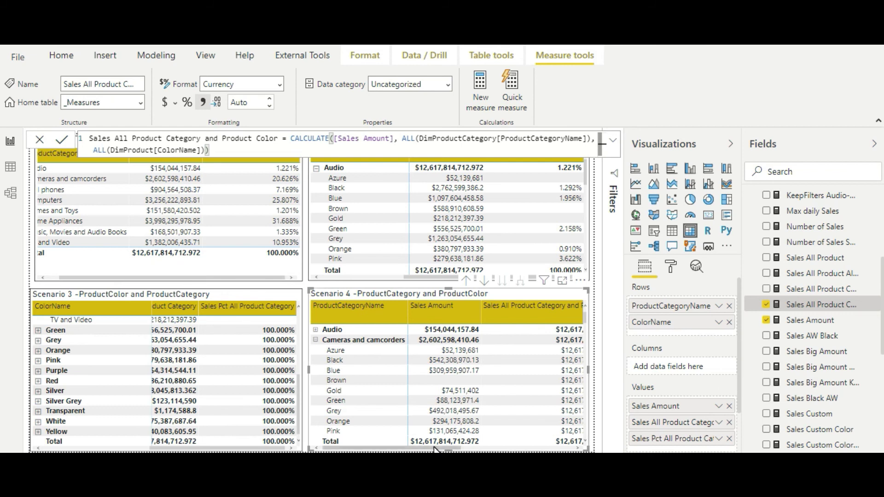
pyautogui.moveTo(436, 449); pyautogui.dragTo(465, 450)
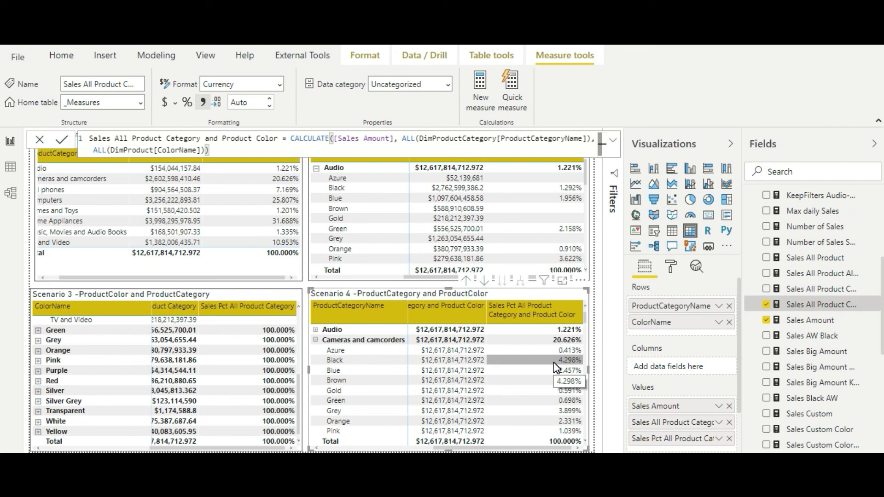
# Remove the Sales All Product Category and Product Color measure from the Scenario 4 matrix values.
pyautogui.click(435, 294)
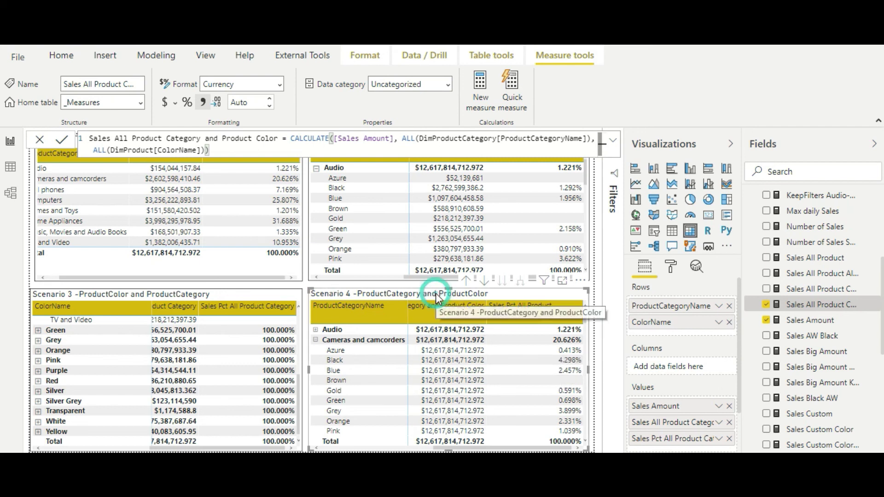
pyautogui.click(730, 422)
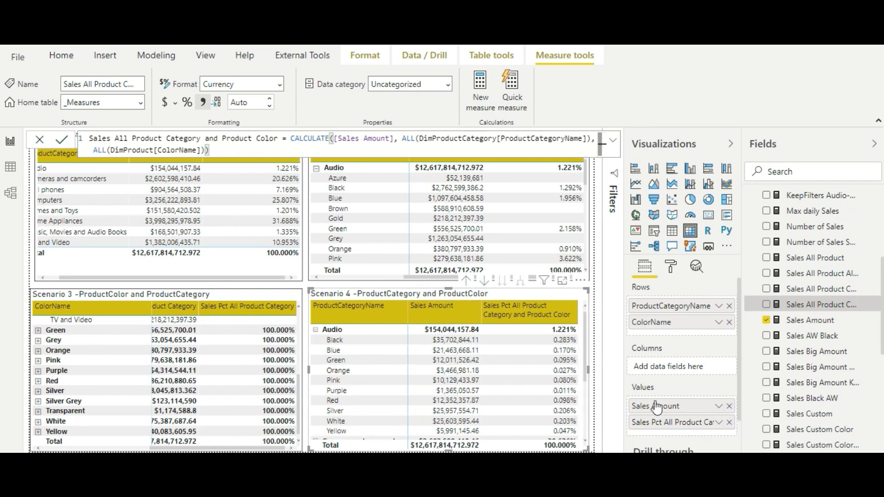